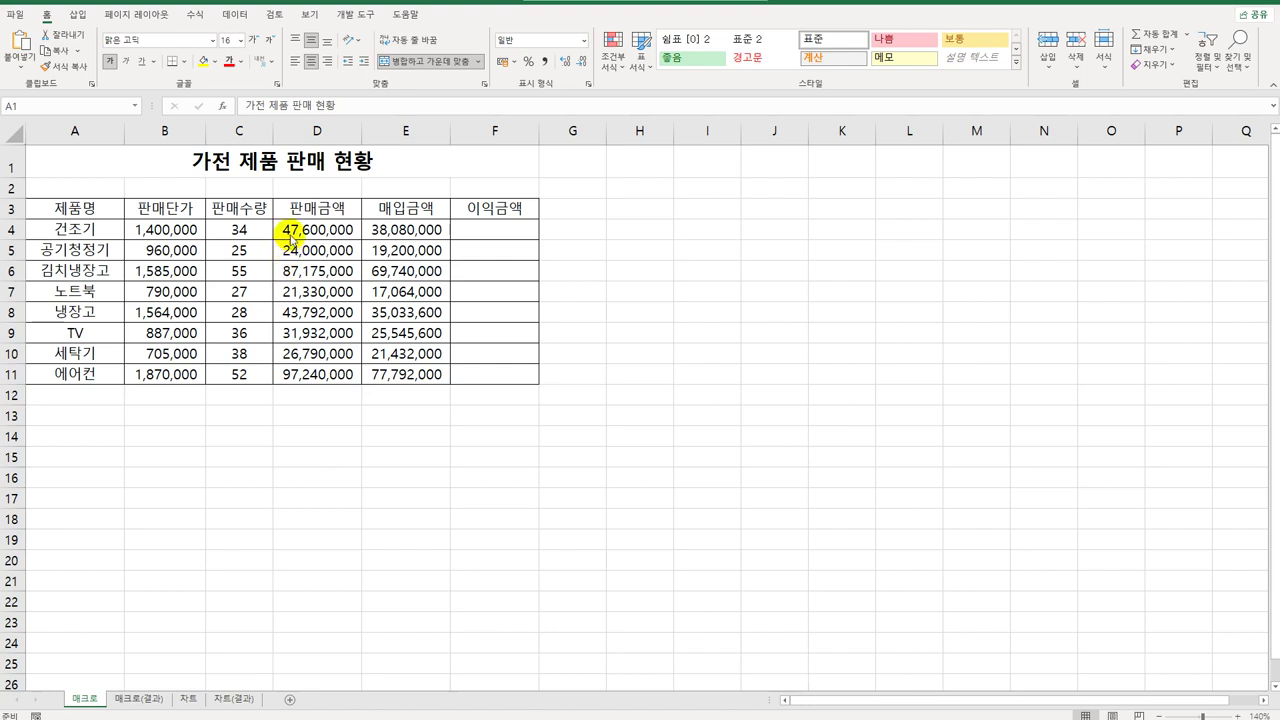
click(277, 166)
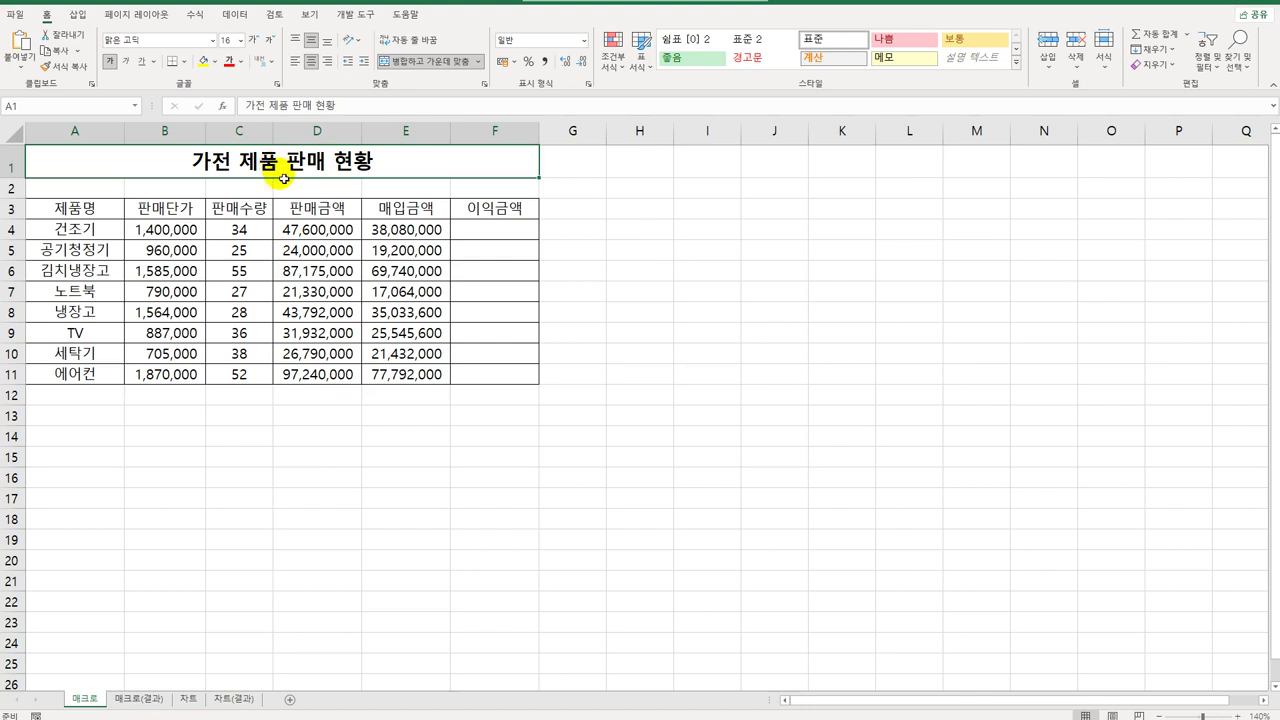
drag(466, 234, 481, 388)
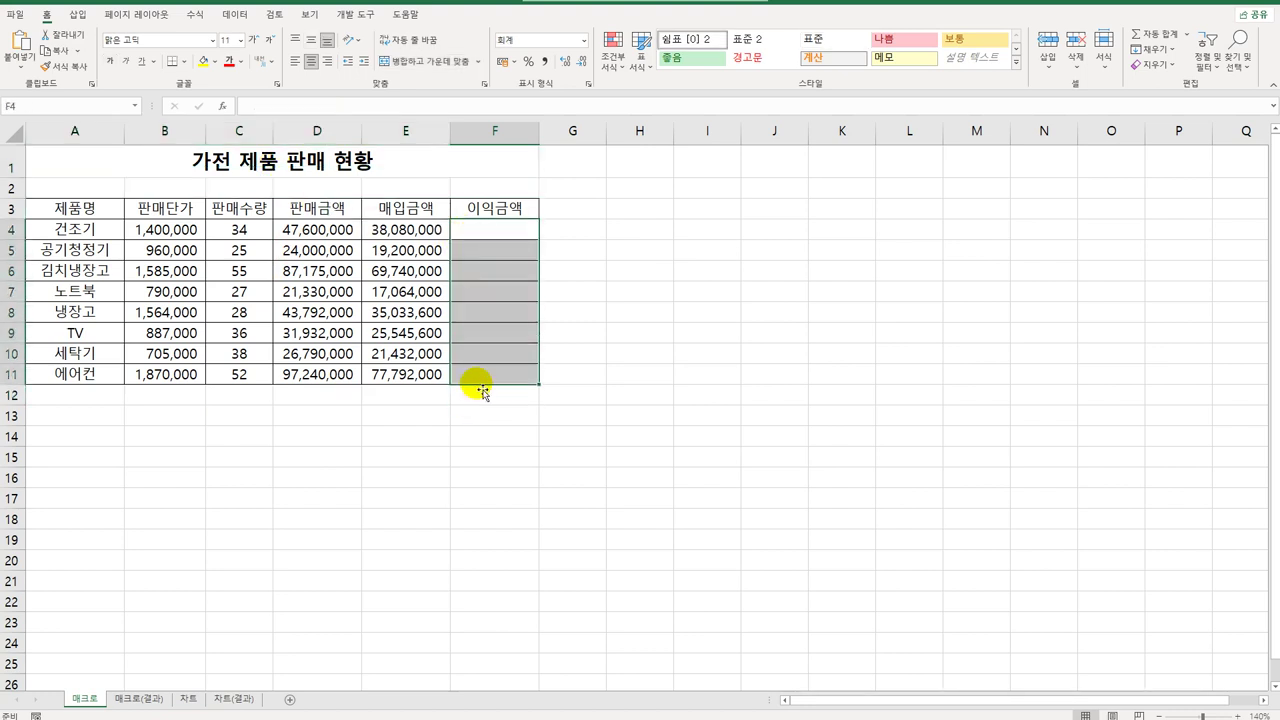
click(553, 430)
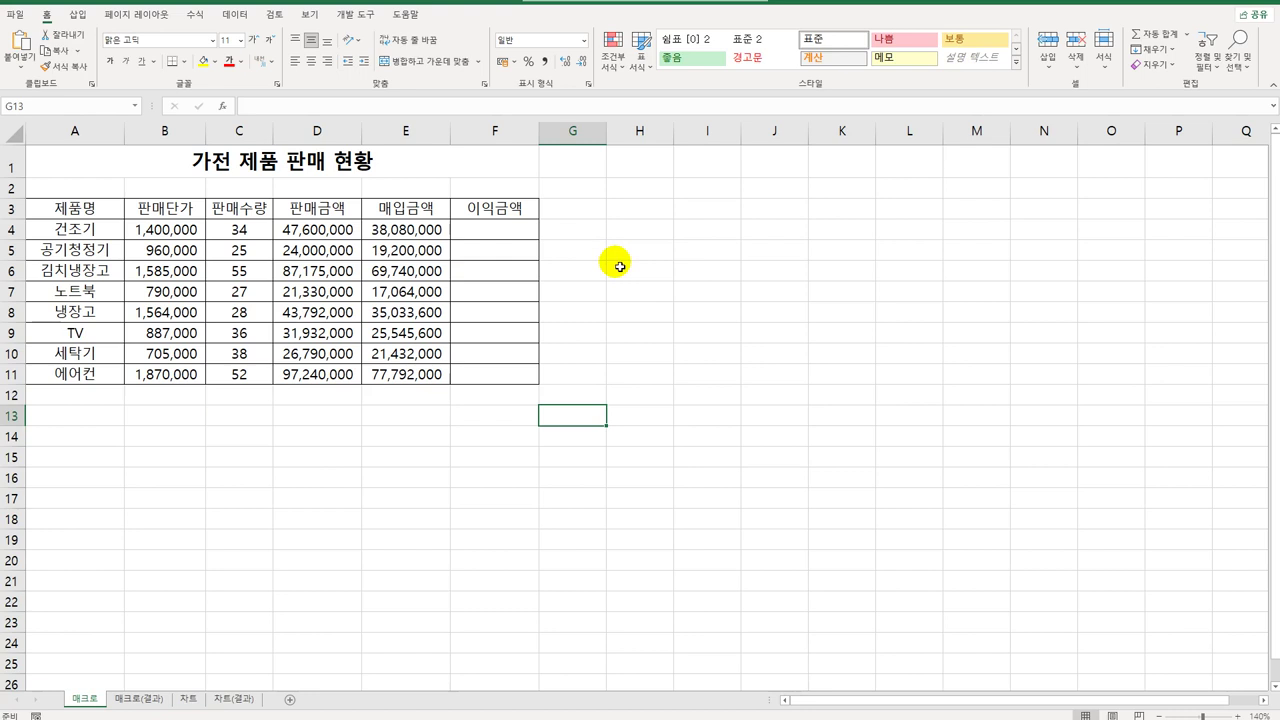
click(668, 315)
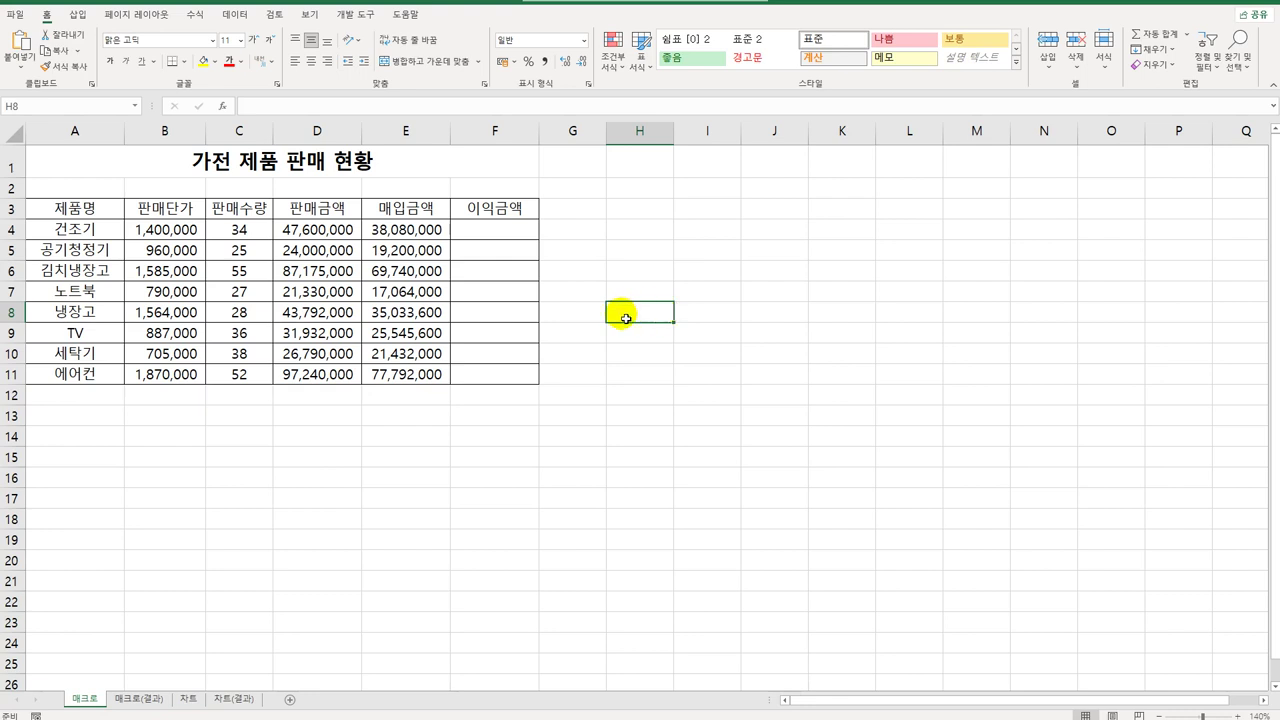
Insert a form control button covering cells B13:C14 beneath the sales table
click(359, 16)
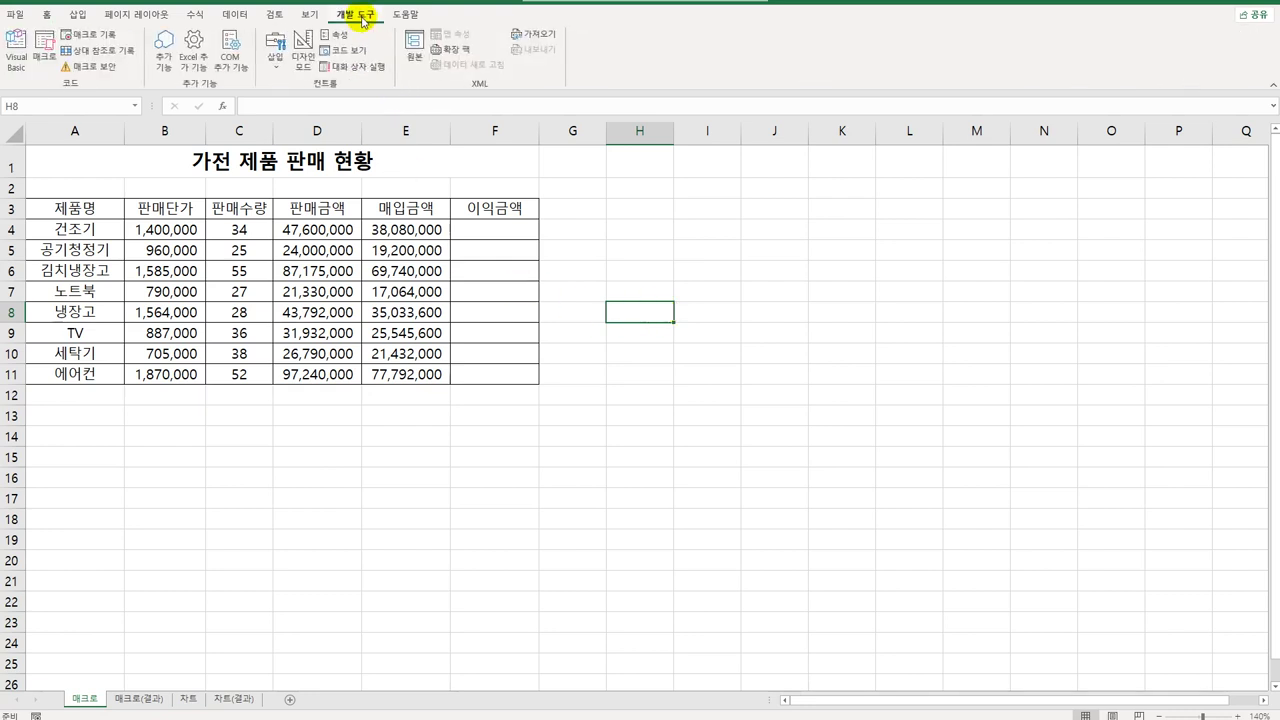
click(275, 50)
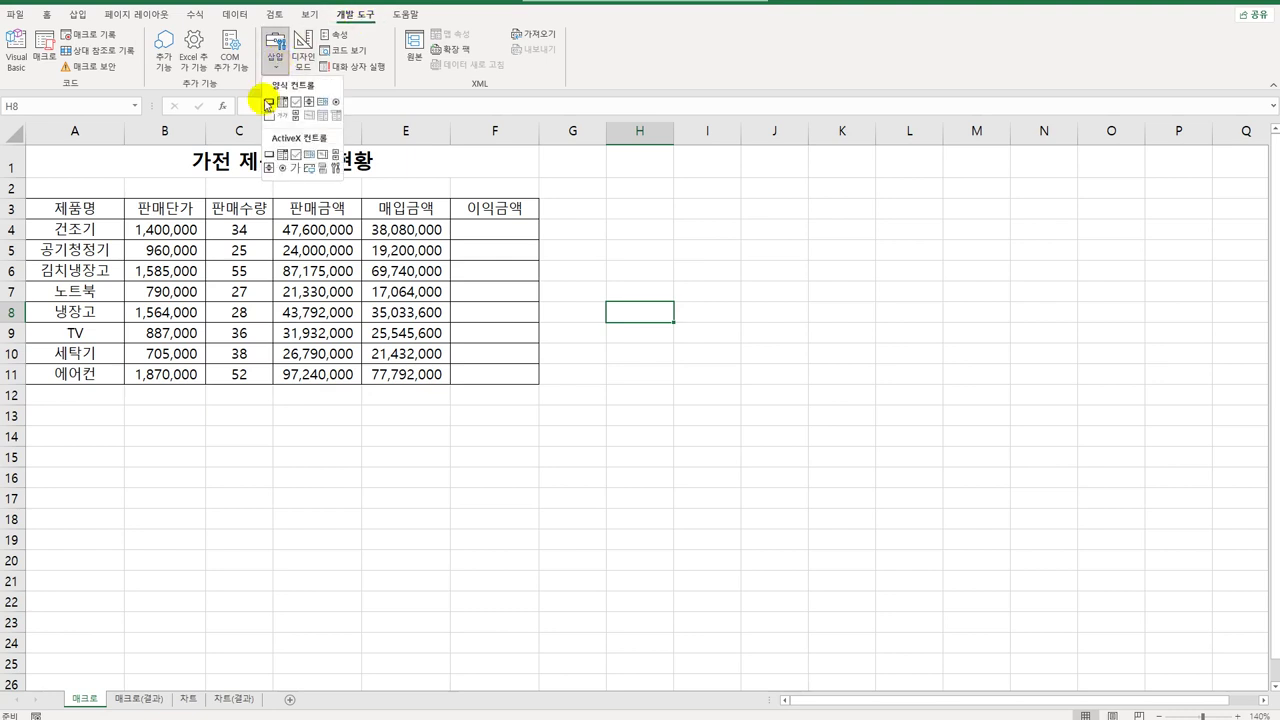
click(268, 103)
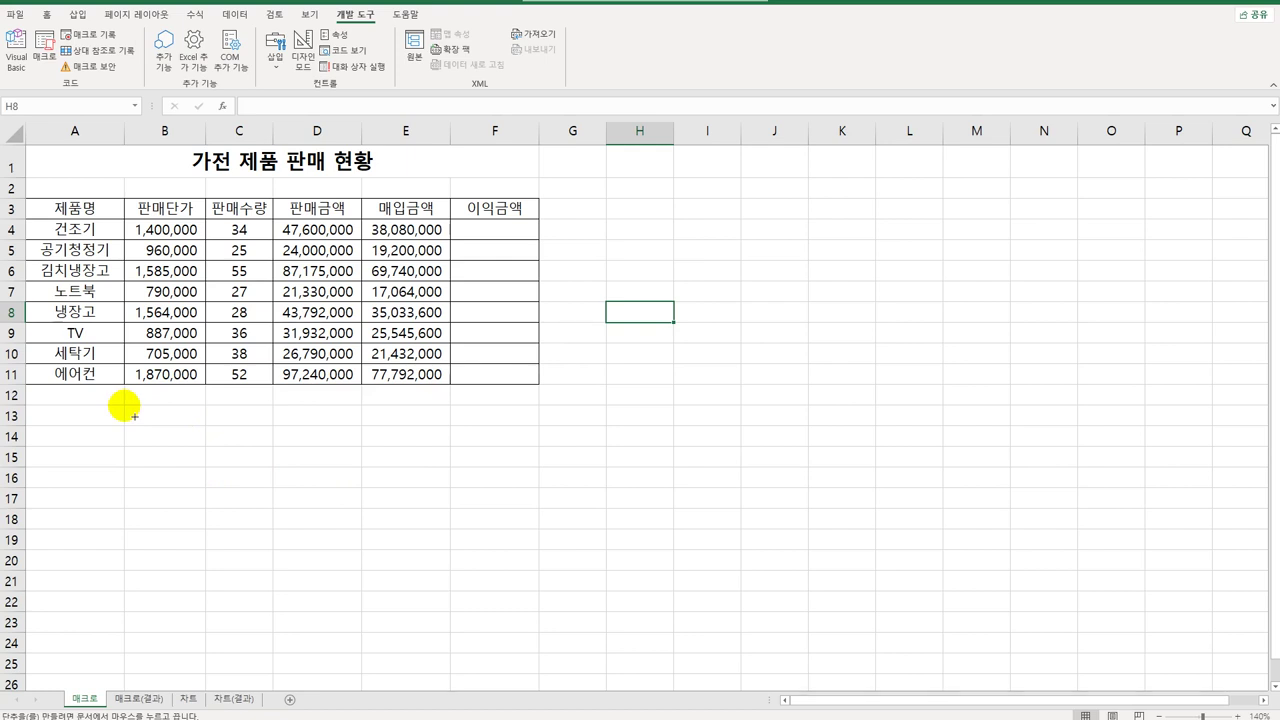
drag(134, 416, 255, 451)
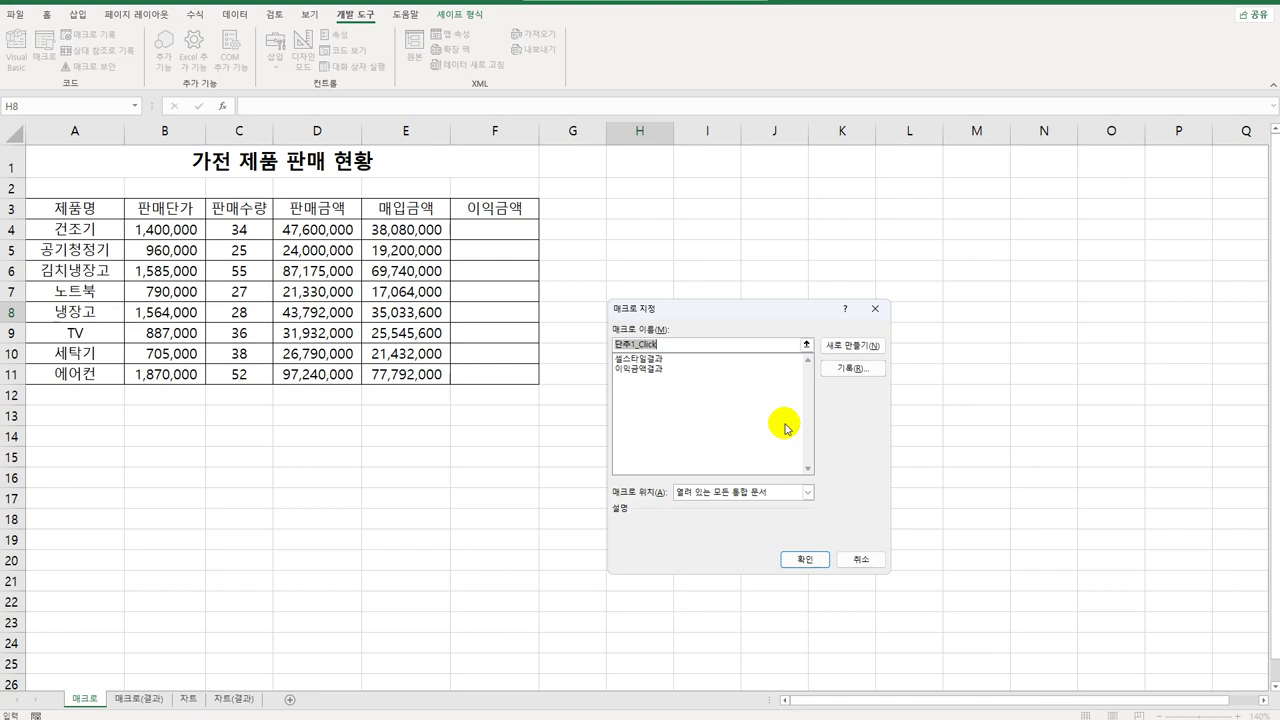
Name the button's macro 이익금액 and start recording it in the current workbook
text(이익금ㅇ)
text(액)
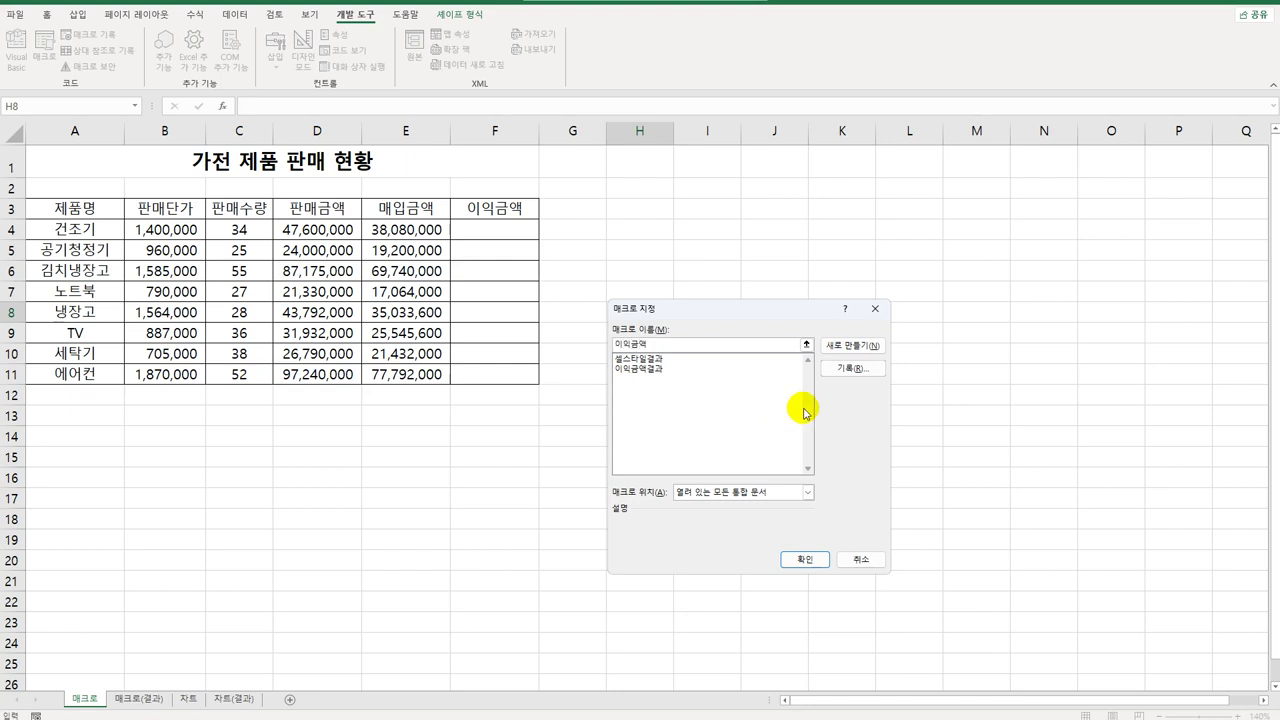
click(842, 369)
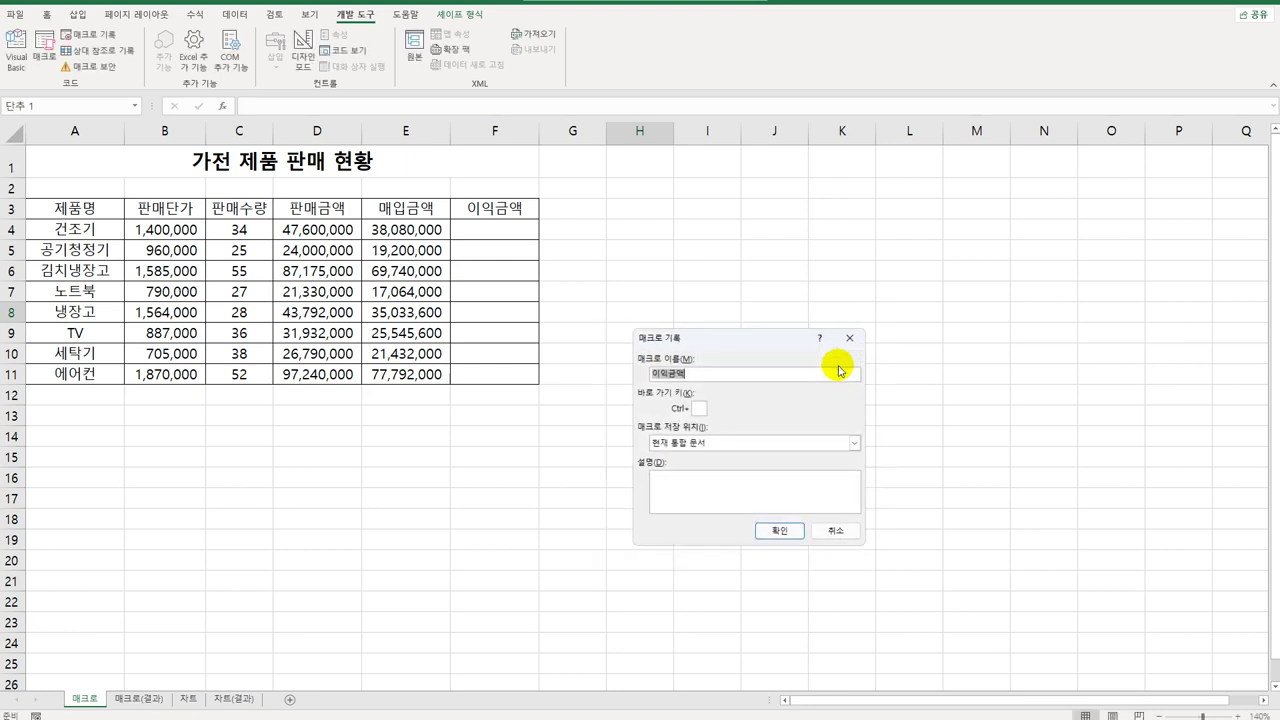
drag(737, 339, 648, 247)
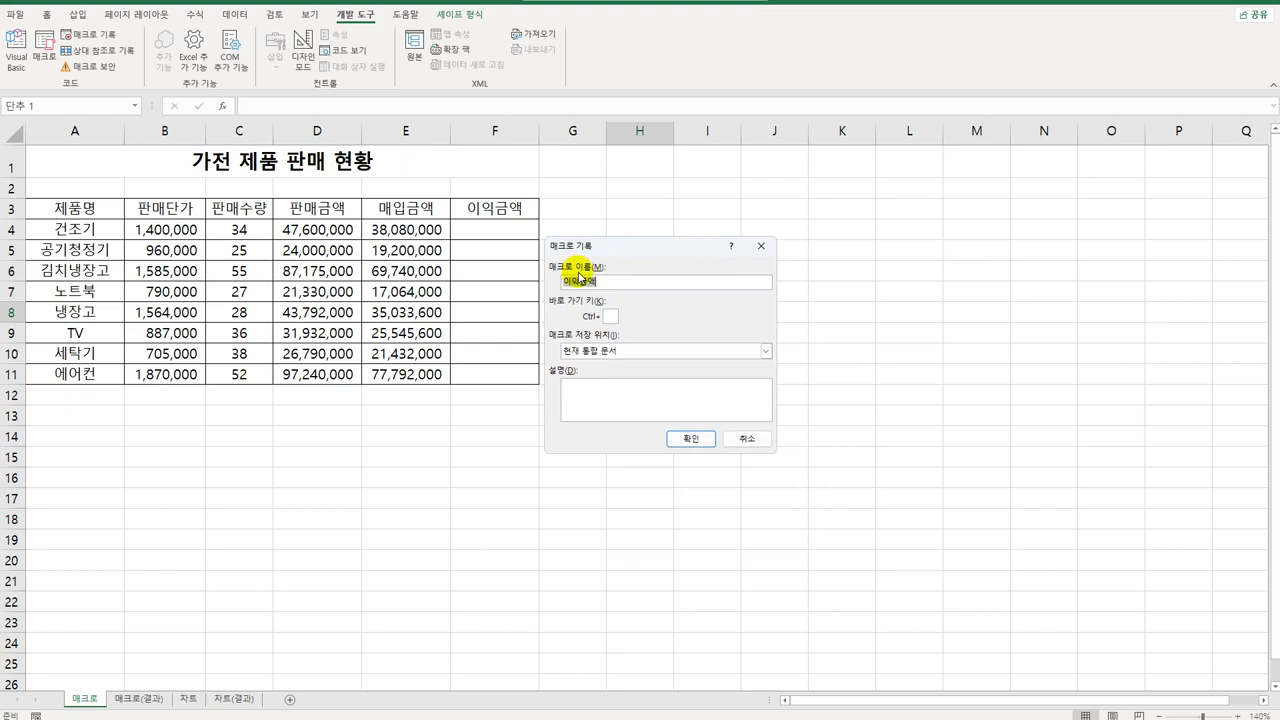
click(711, 440)
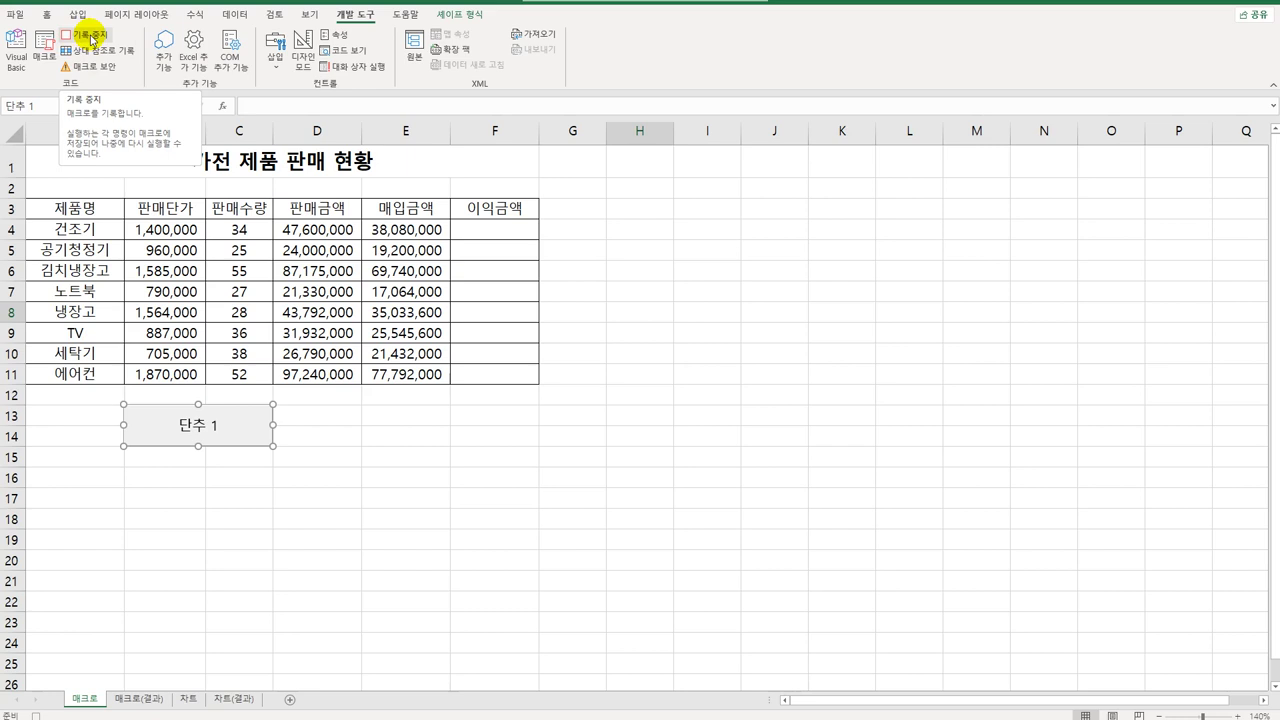
Enter the formula =D4-E4 in cell F4 to calculate the profit for 건조기
click(503, 233)
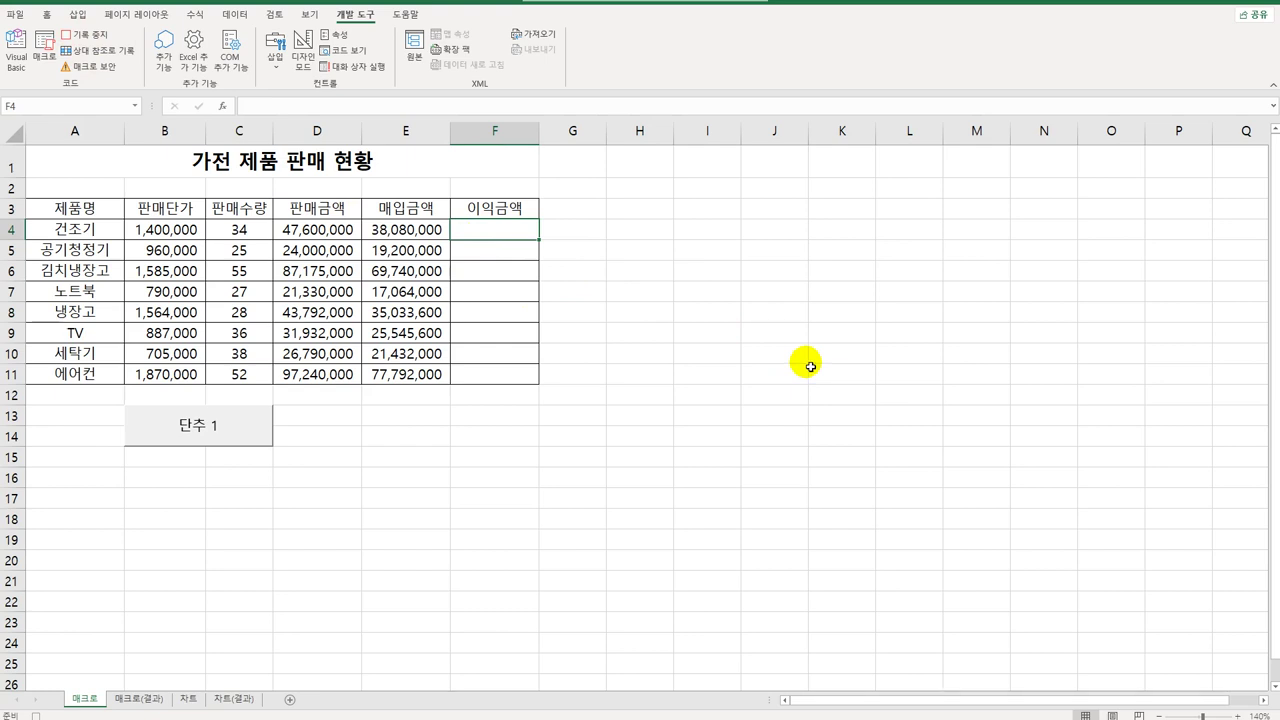
text(=)
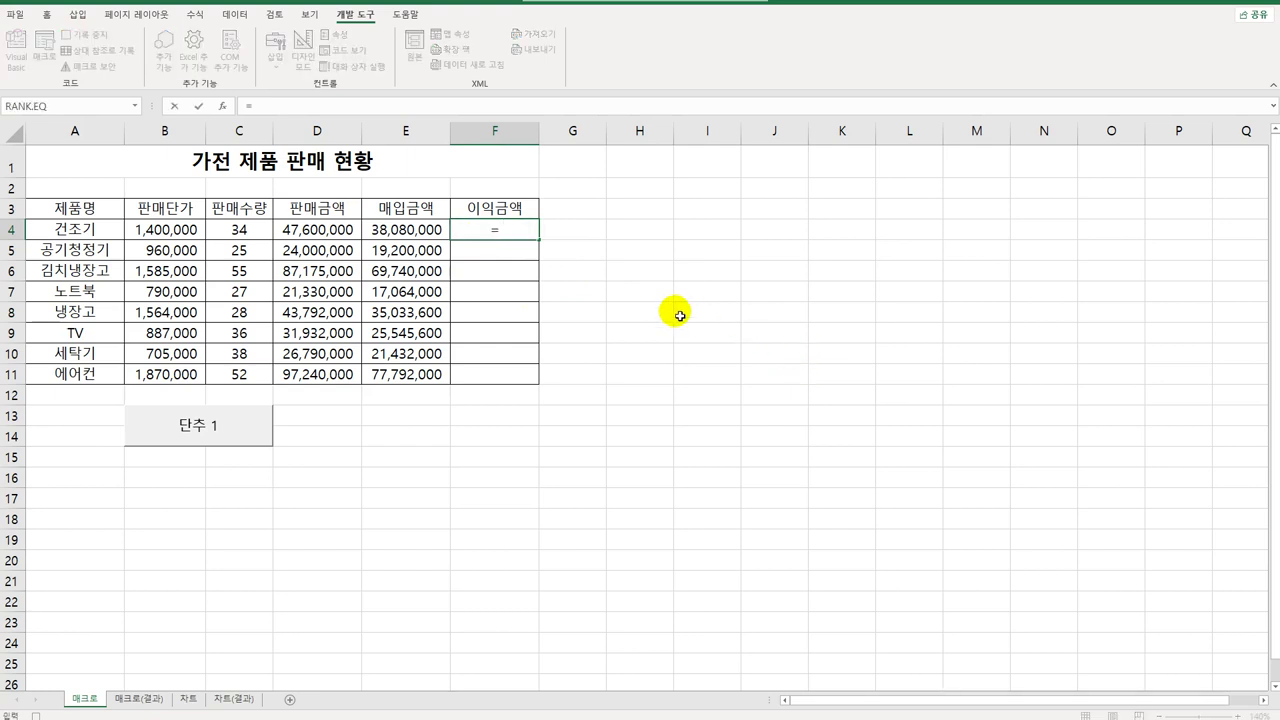
click(301, 228)
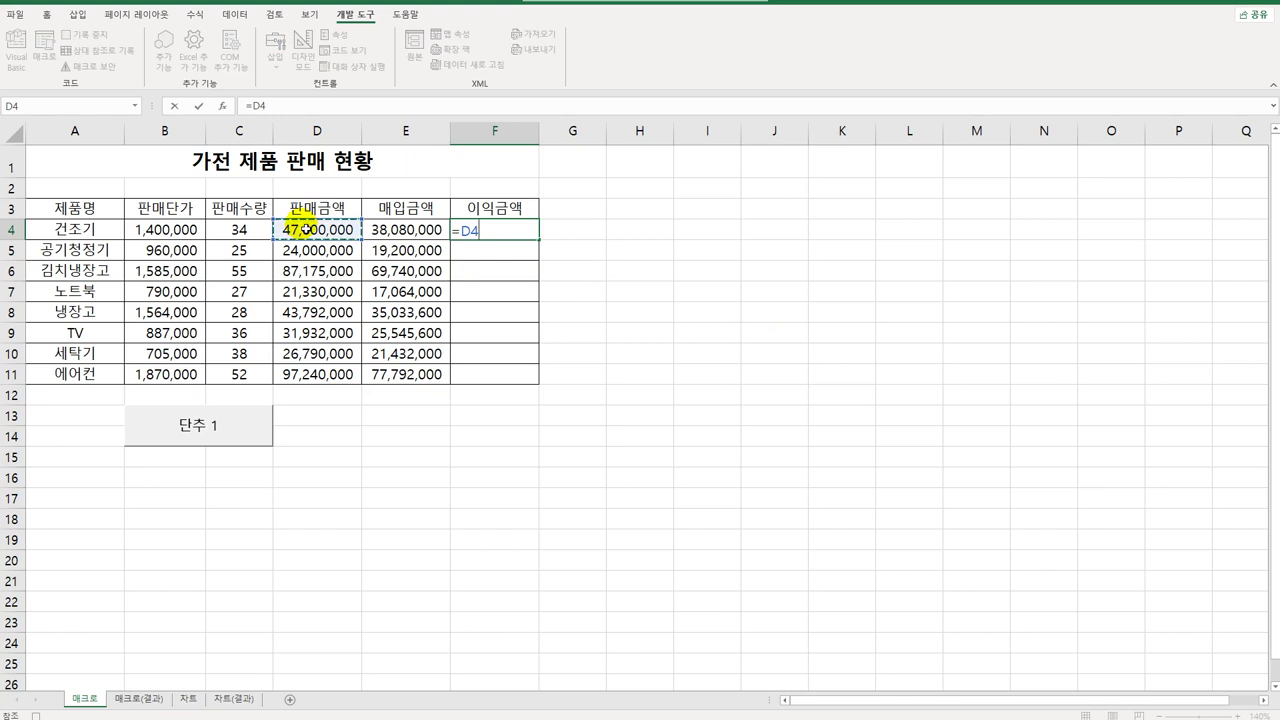
text(-)
click(413, 237)
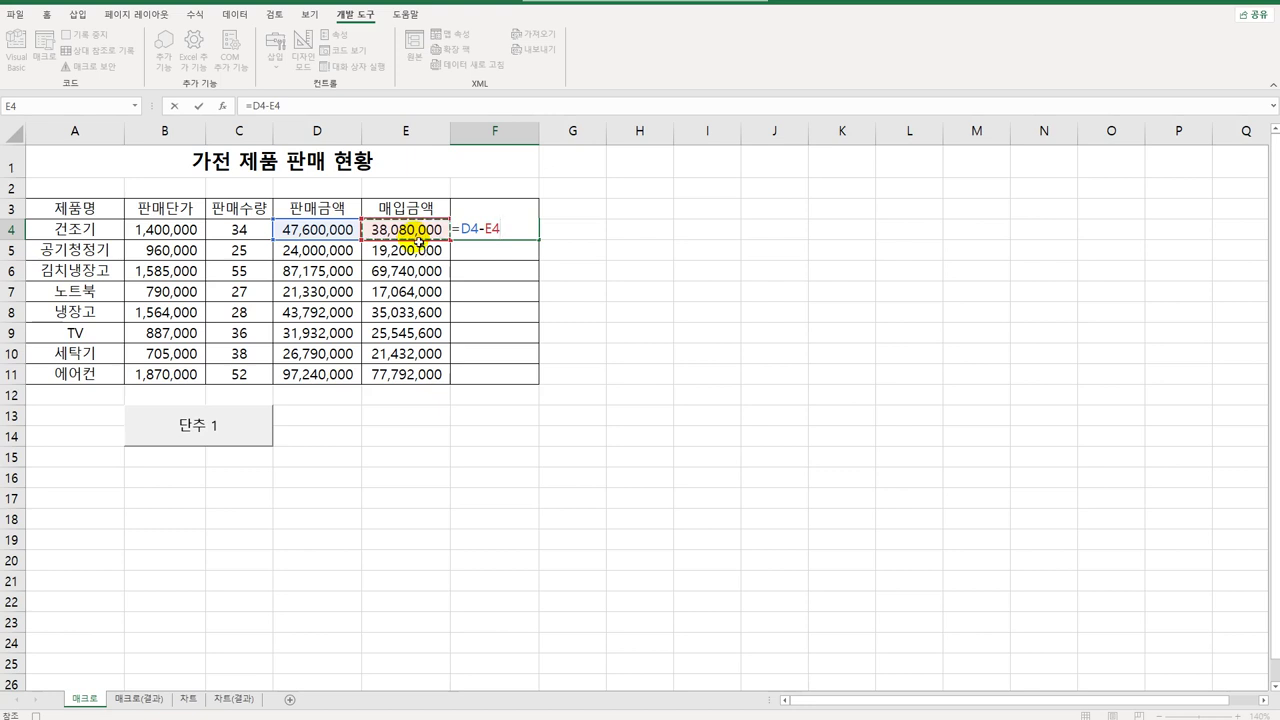
key(Return)
Fill the profit formula from F4 down to F11 and stop recording the macro
click(472, 228)
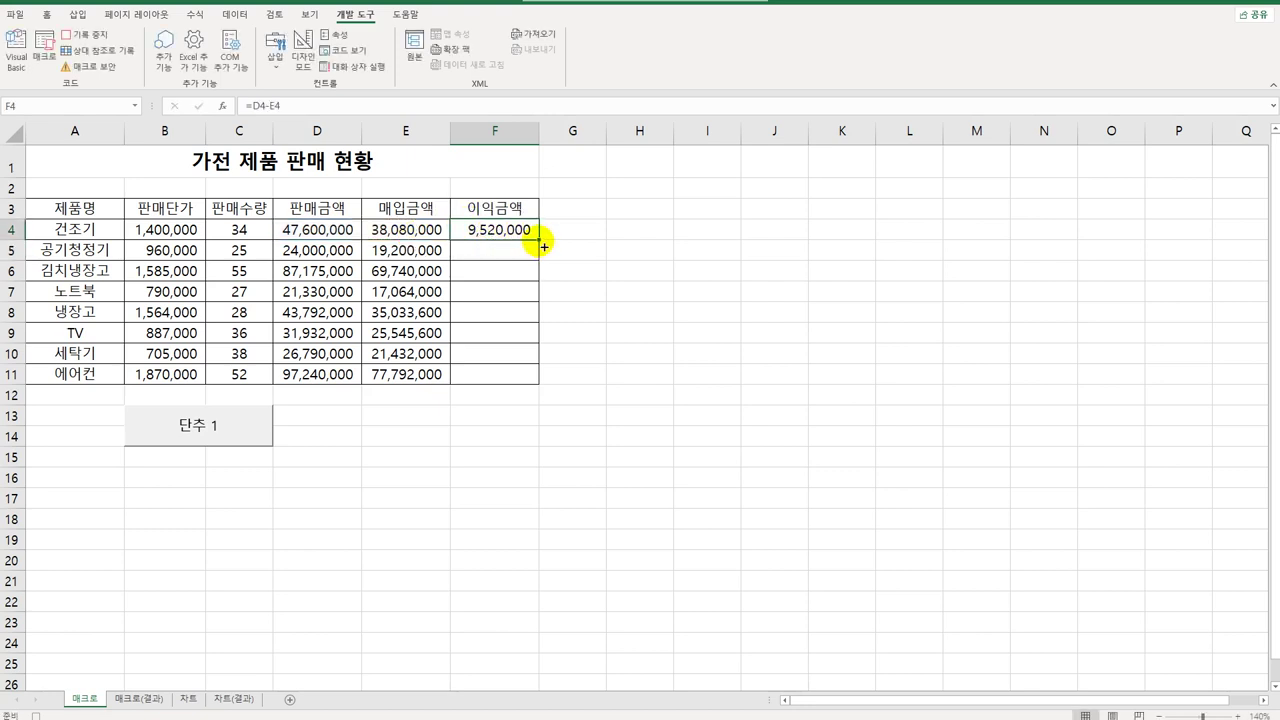
drag(544, 246, 523, 392)
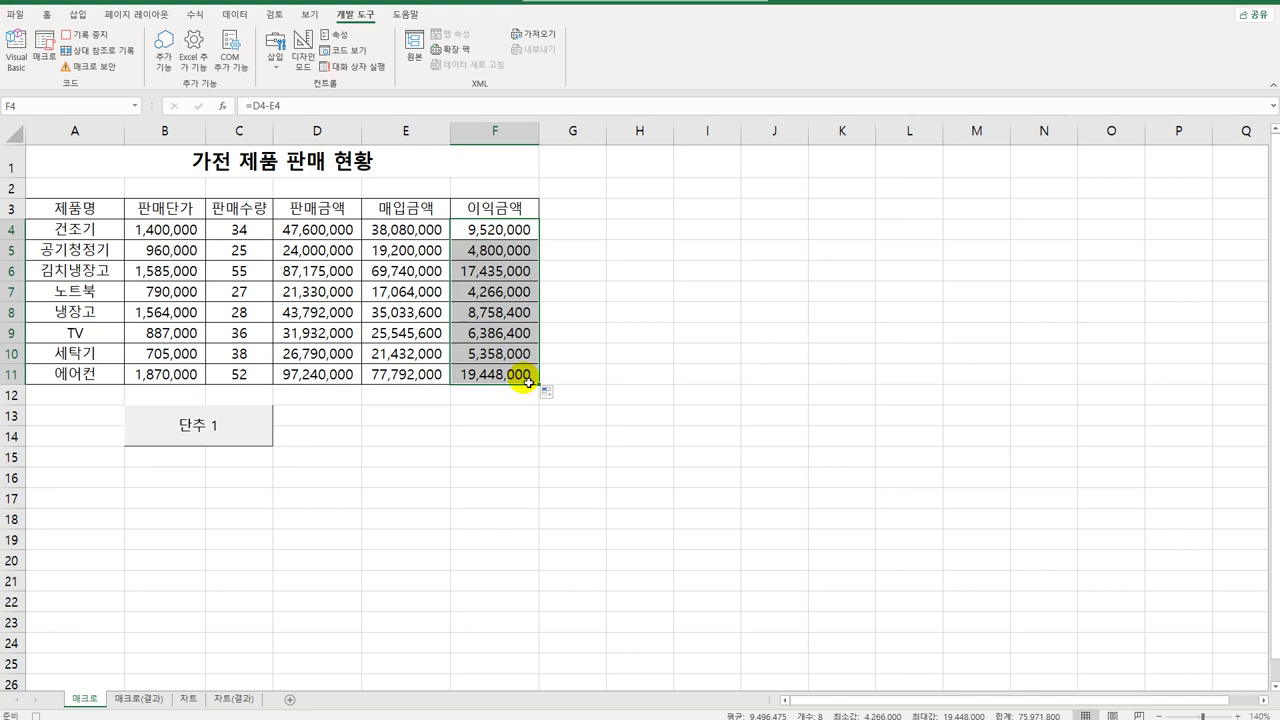
click(528, 382)
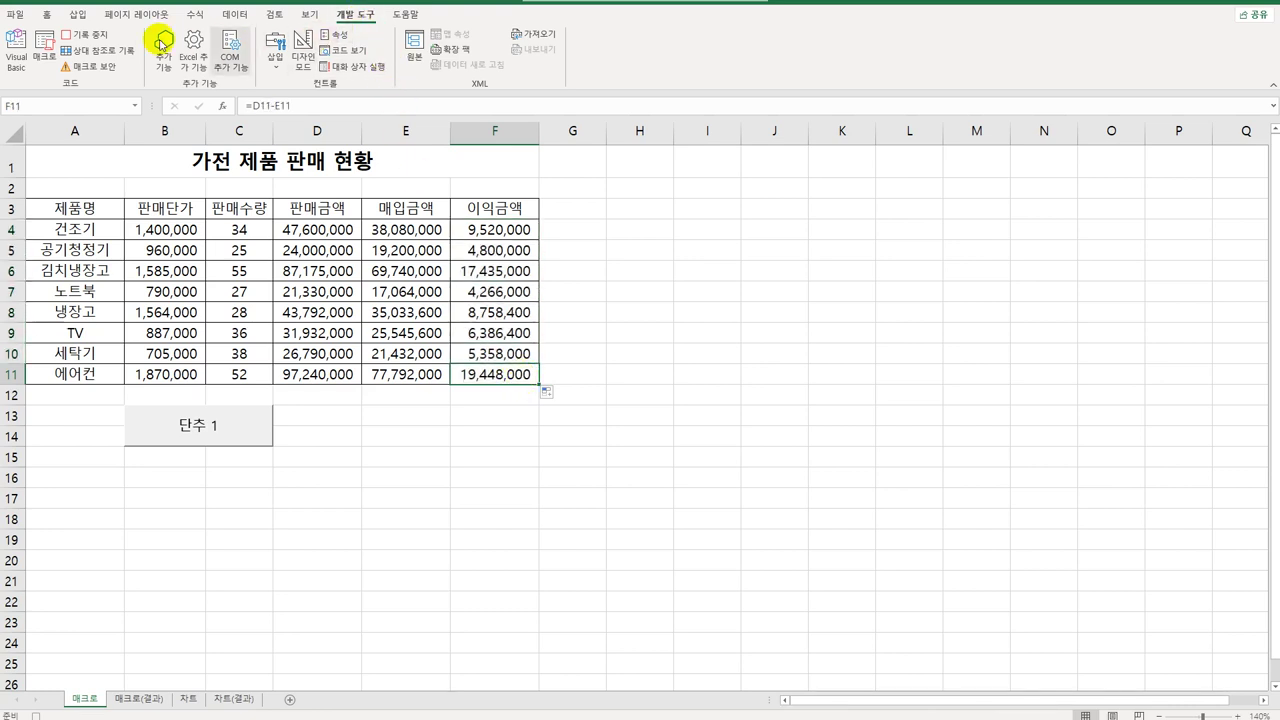
click(87, 42)
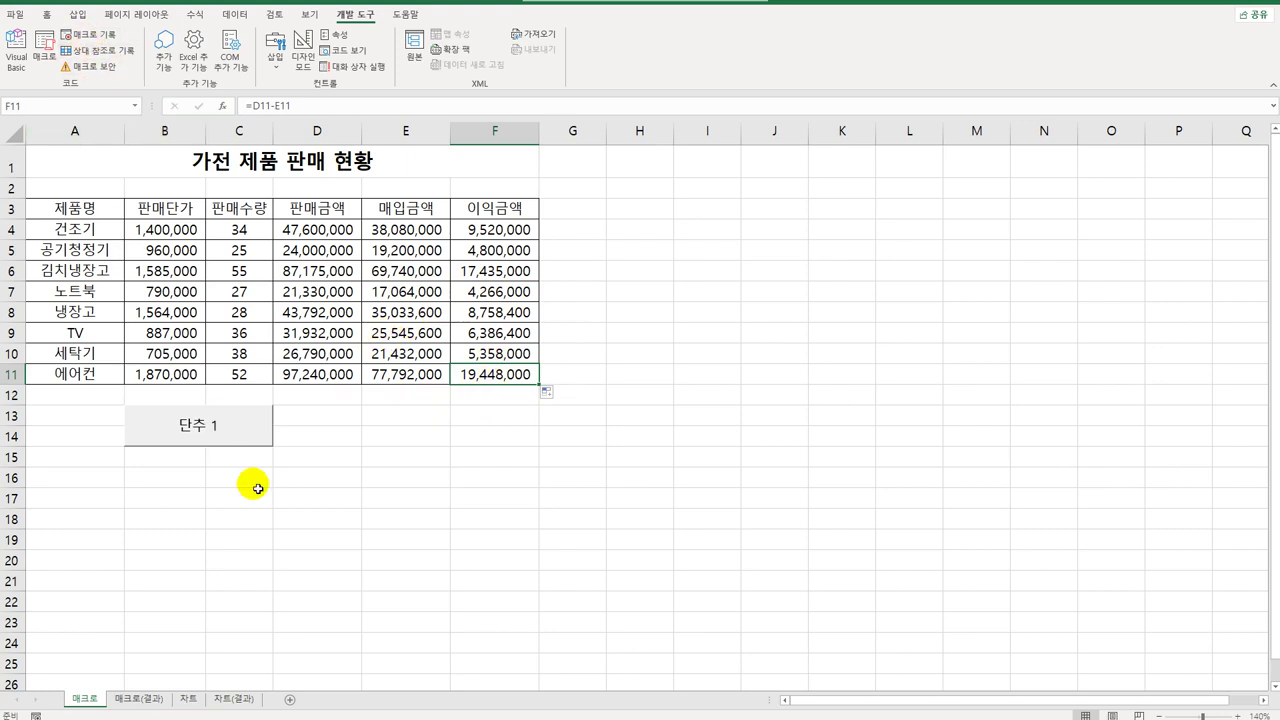
Change the form button's label to 이익금액
right_click(229, 426)
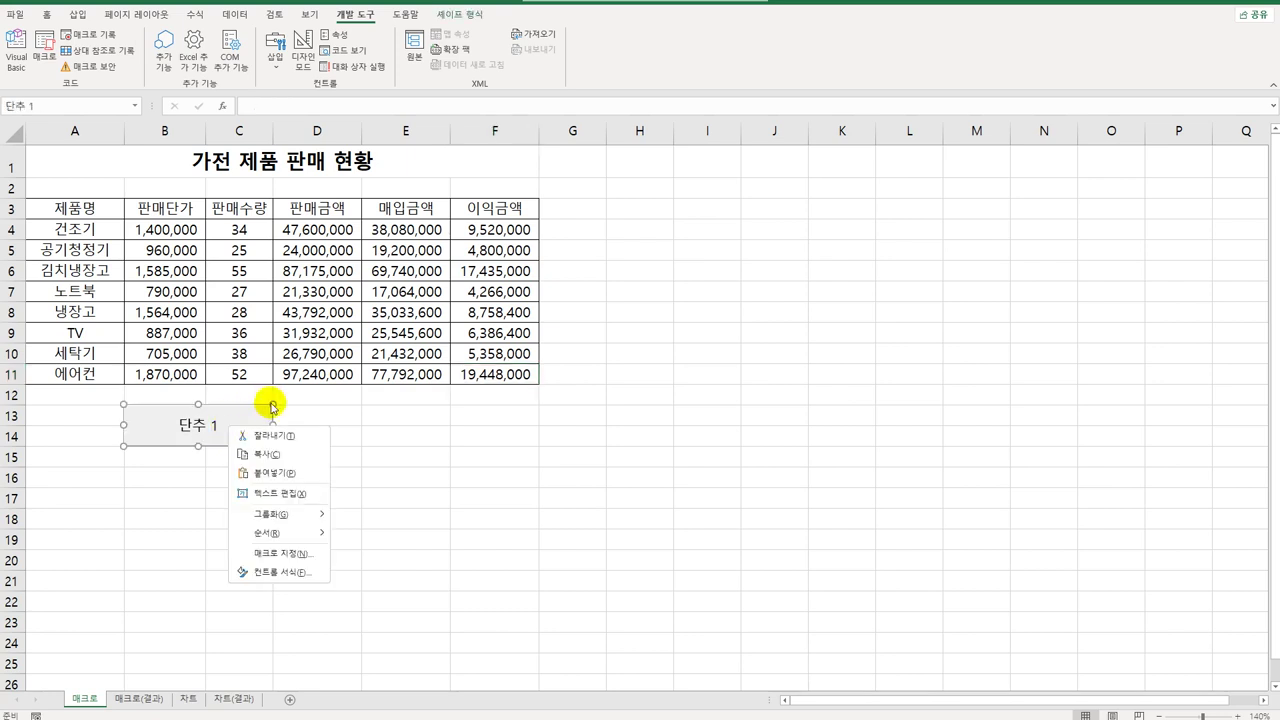
click(287, 492)
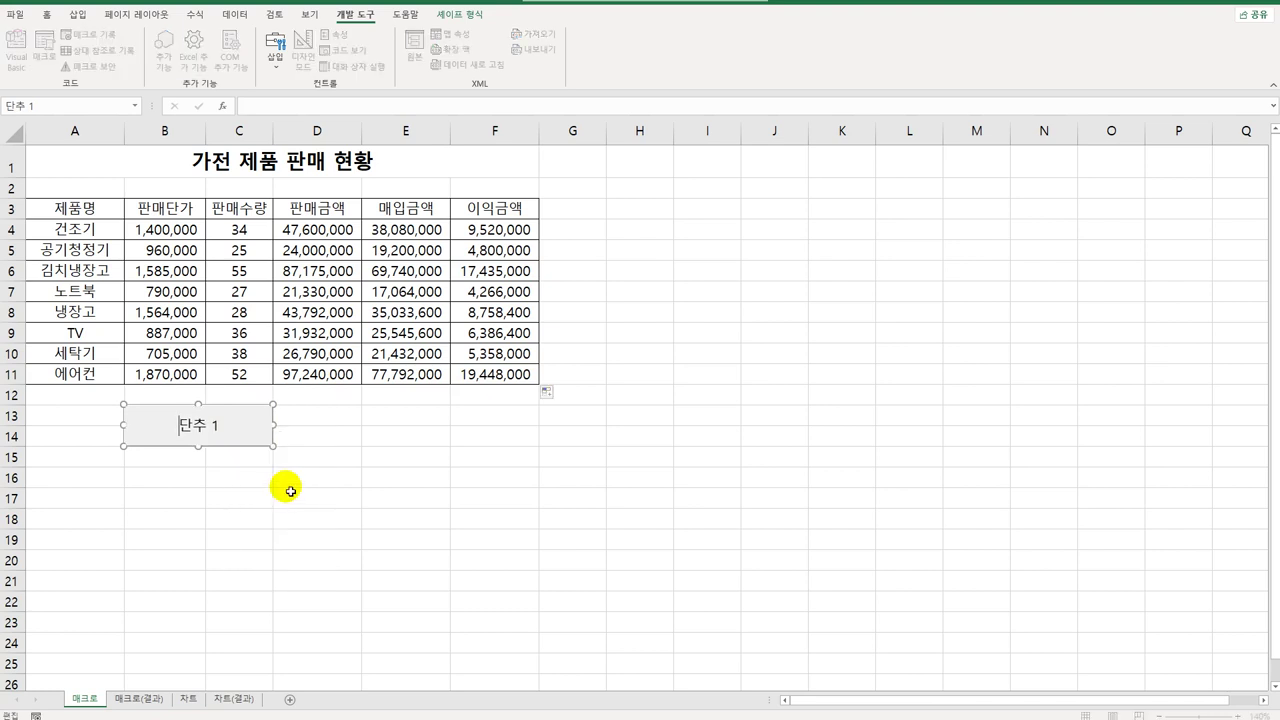
key(ctrl+a)
text(이익금액)
click(290, 487)
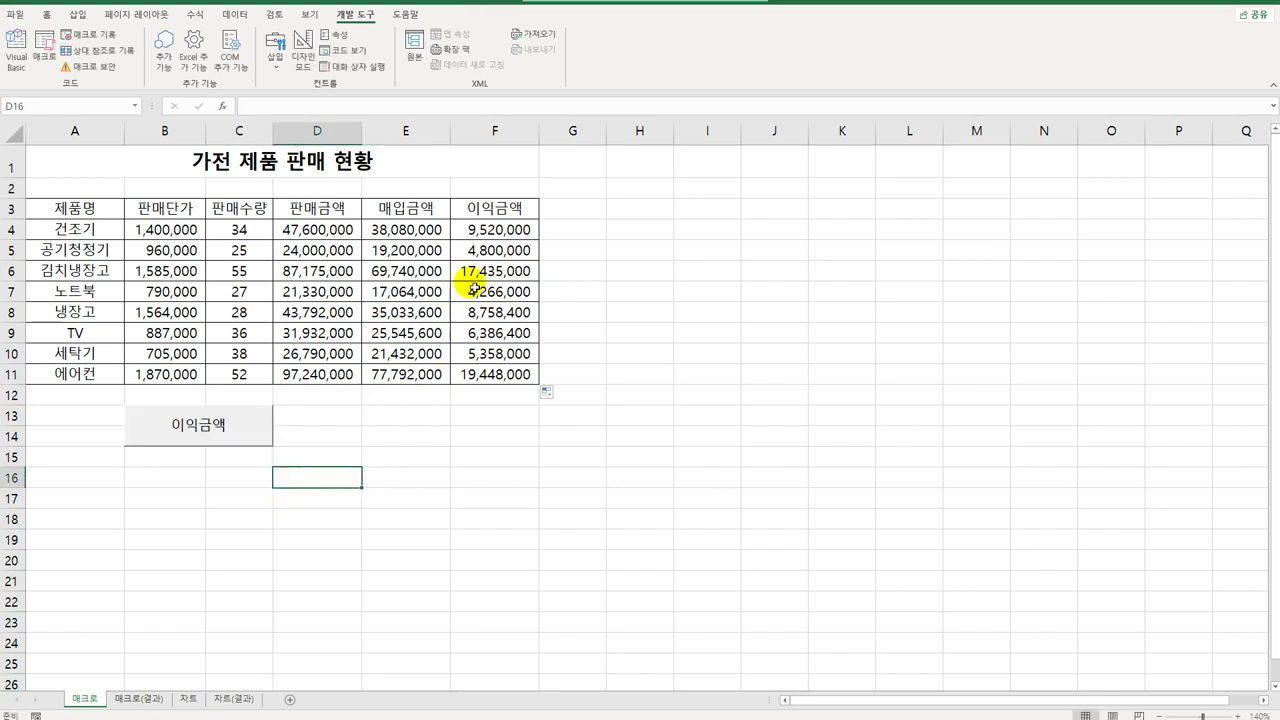
Clear the profit values in F4:F11 and run the macro with the 이익금액 button to test it
drag(493, 229, 488, 377)
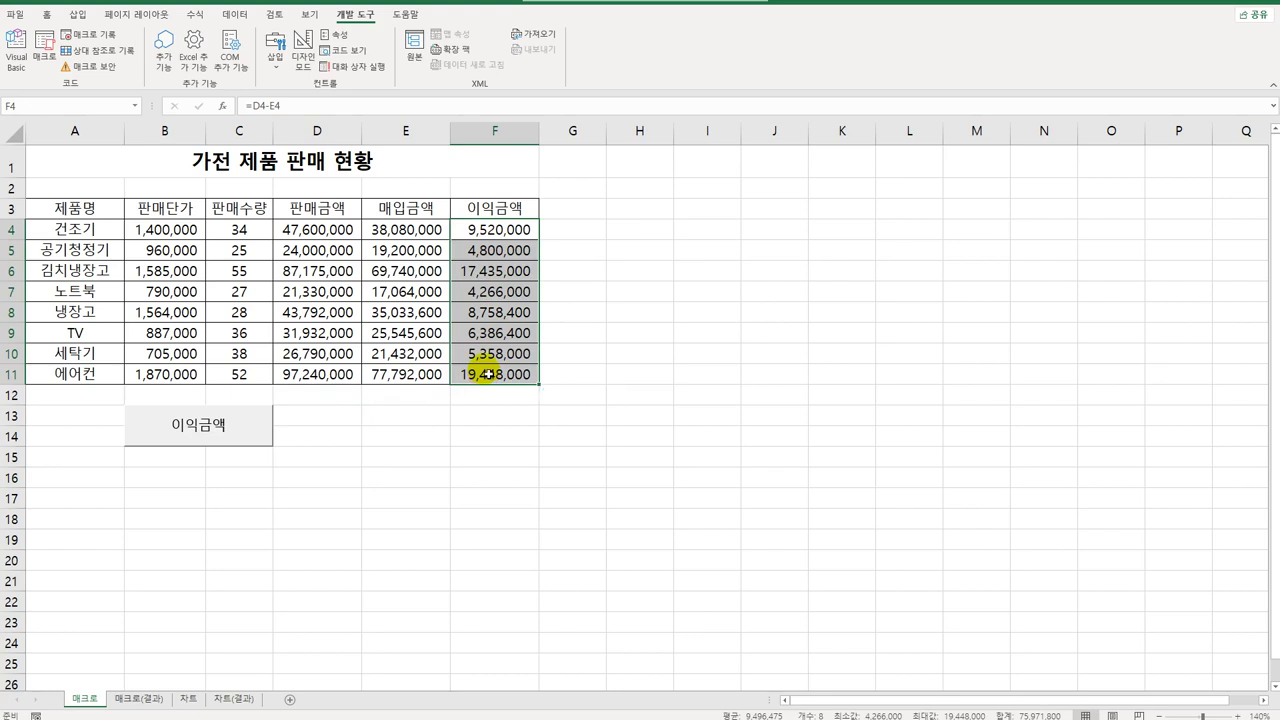
key(Delete)
click(604, 320)
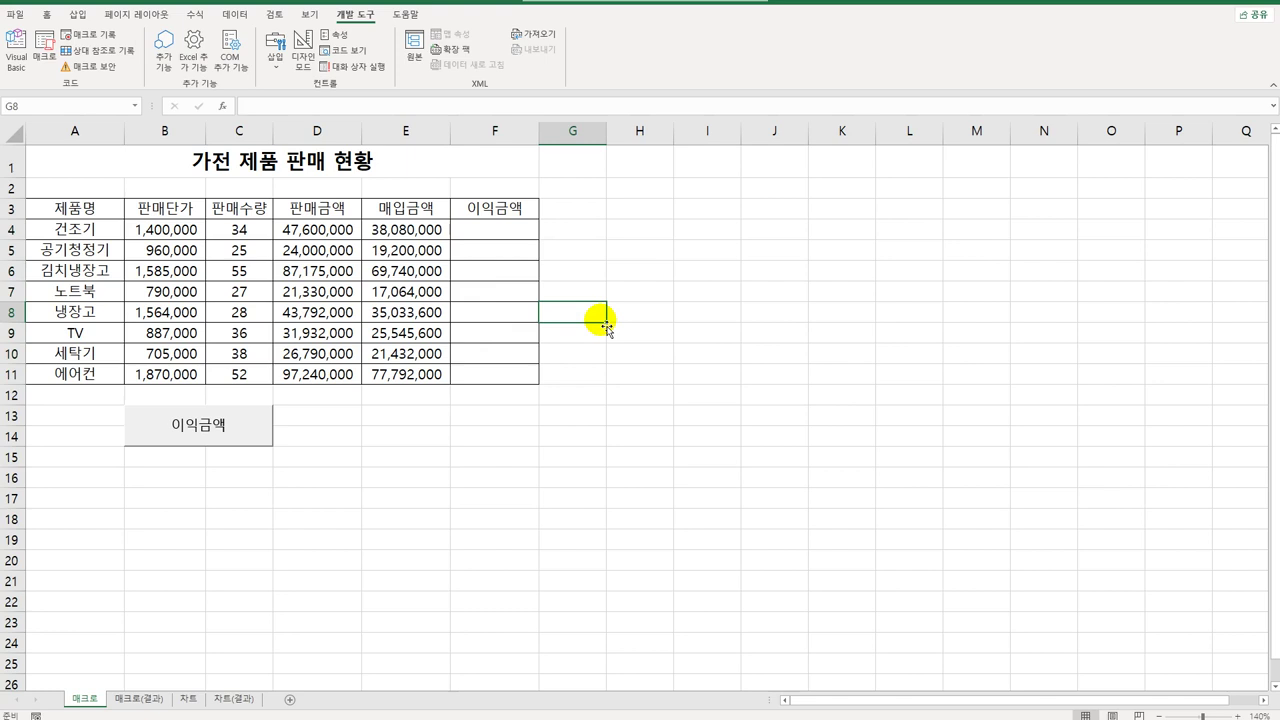
click(200, 430)
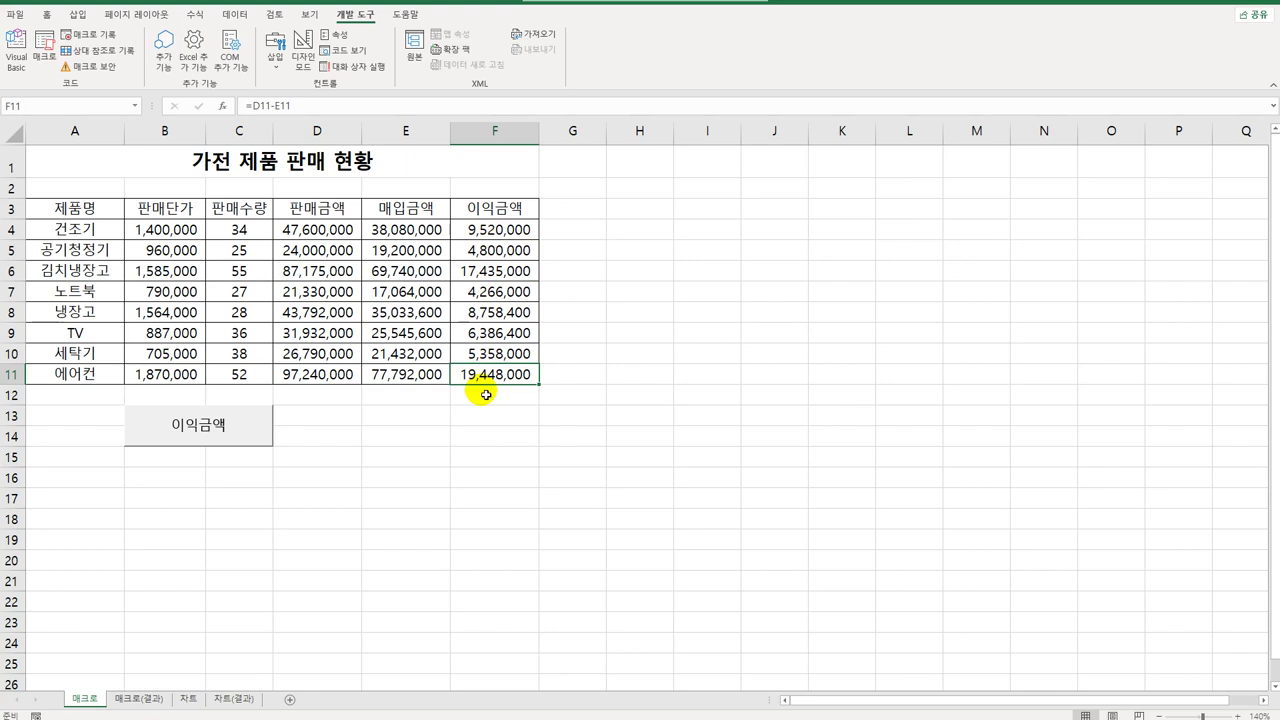
click(612, 372)
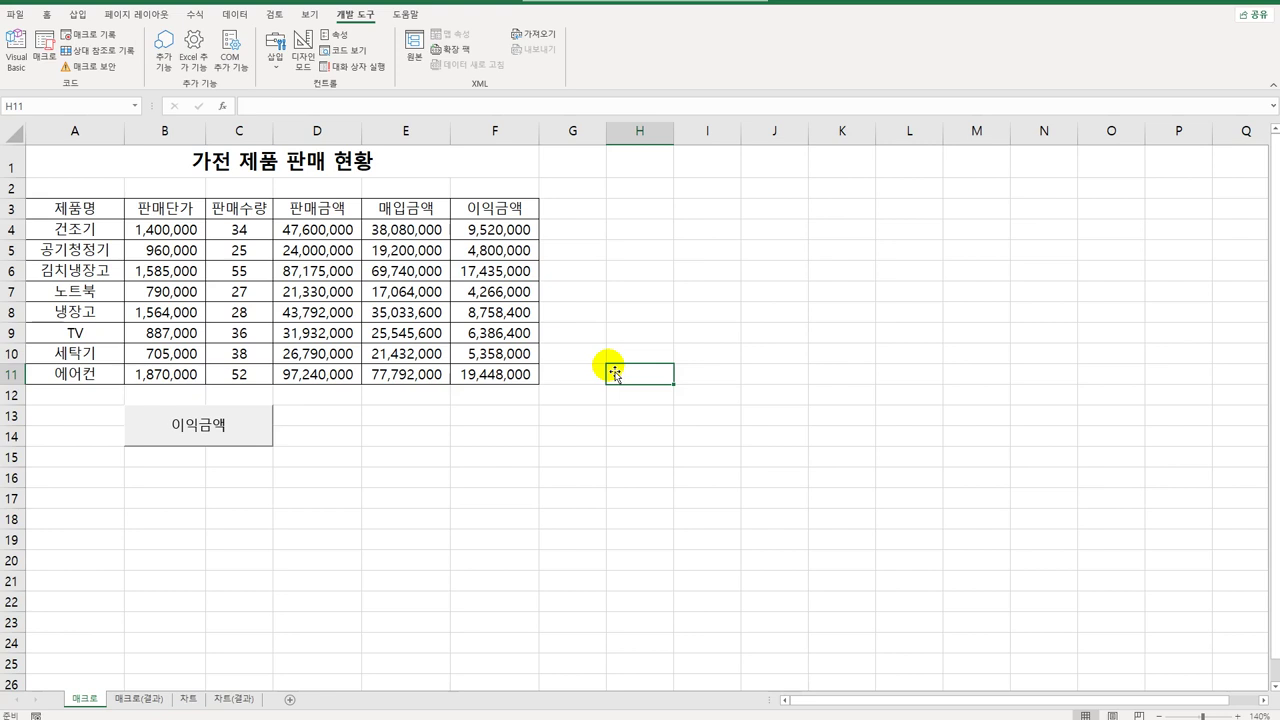
Draw a rounded rectangle about 5.03 cm wide and 1.17 cm high over E13:F14 and label it 셀스타일
click(77, 14)
click(156, 50)
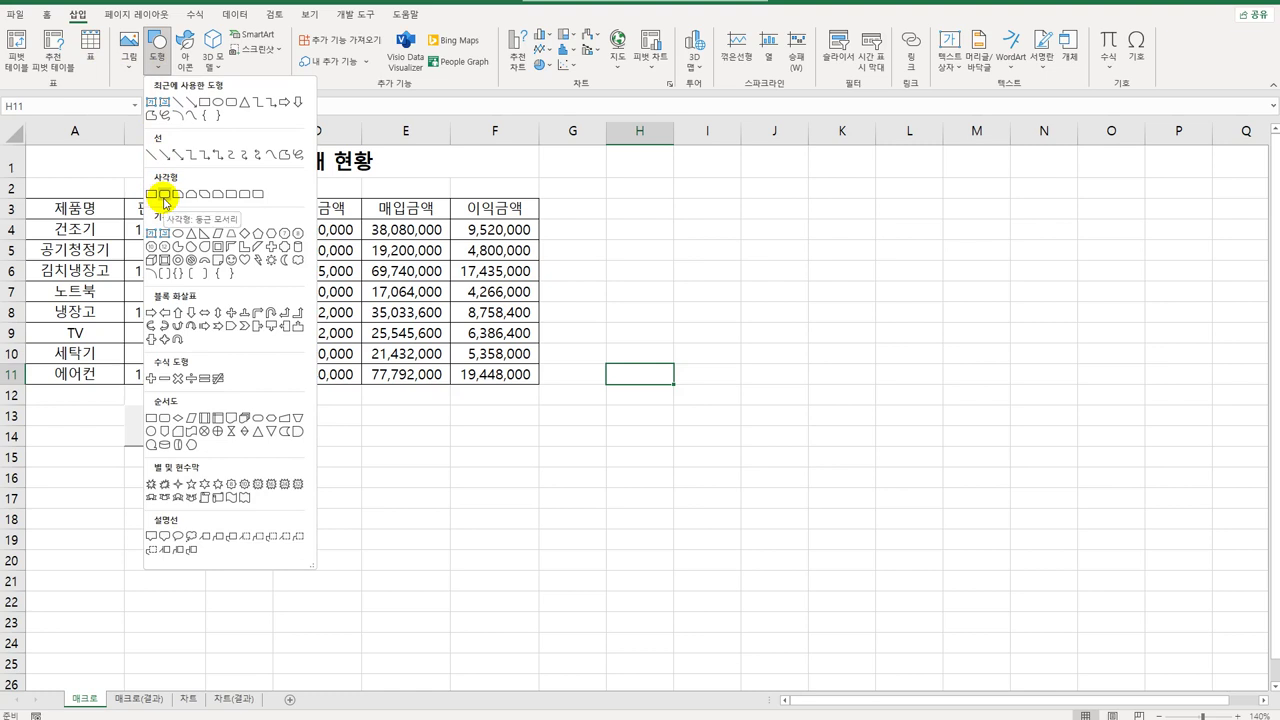
click(164, 203)
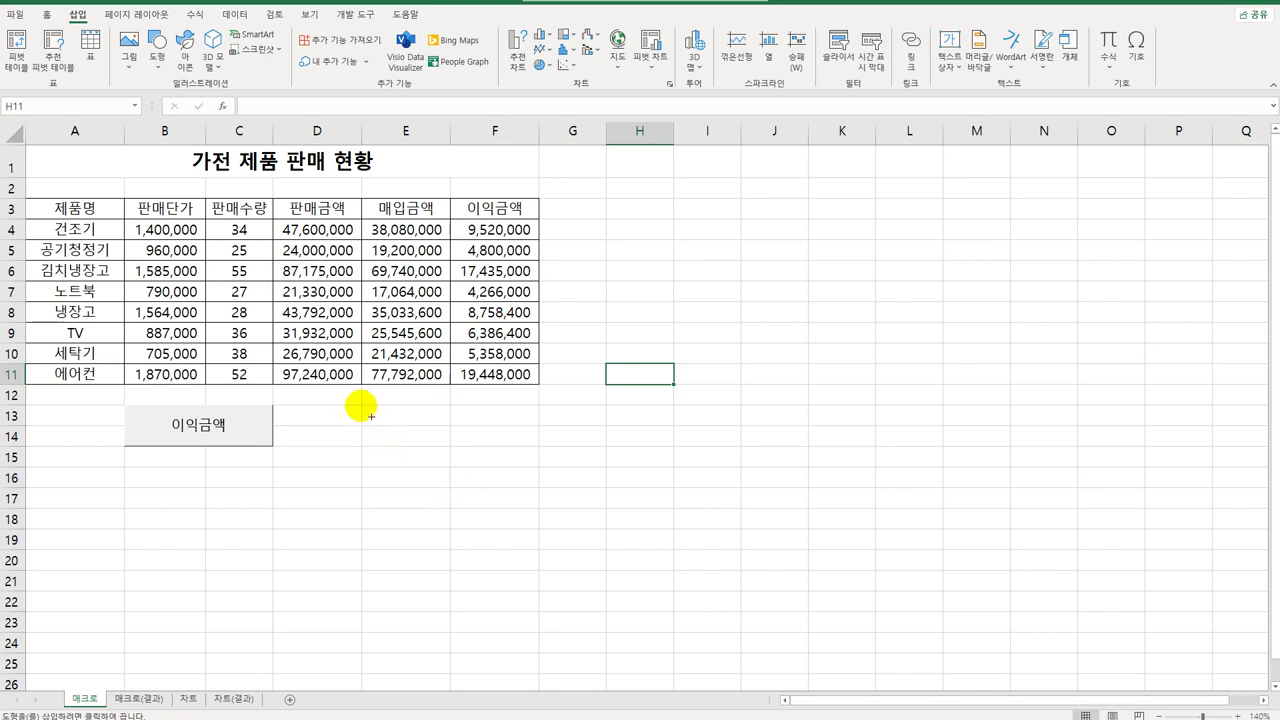
drag(363, 406, 500, 440)
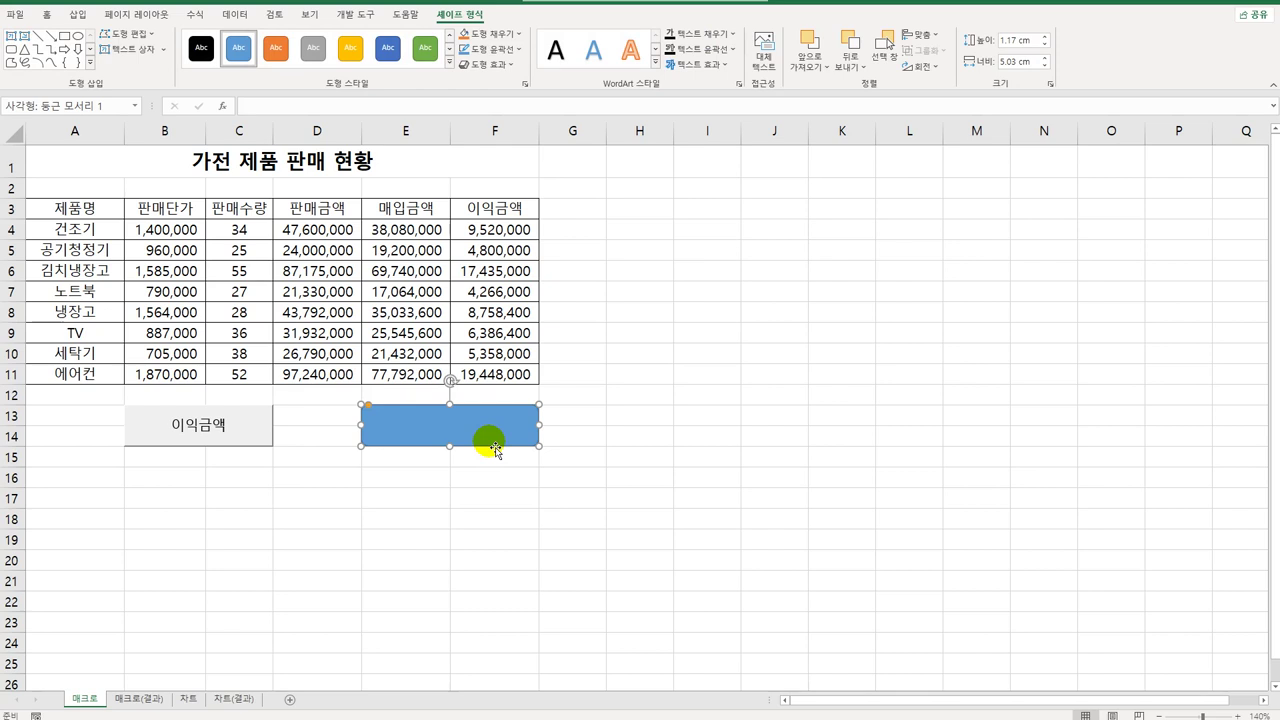
text(셀스타일)
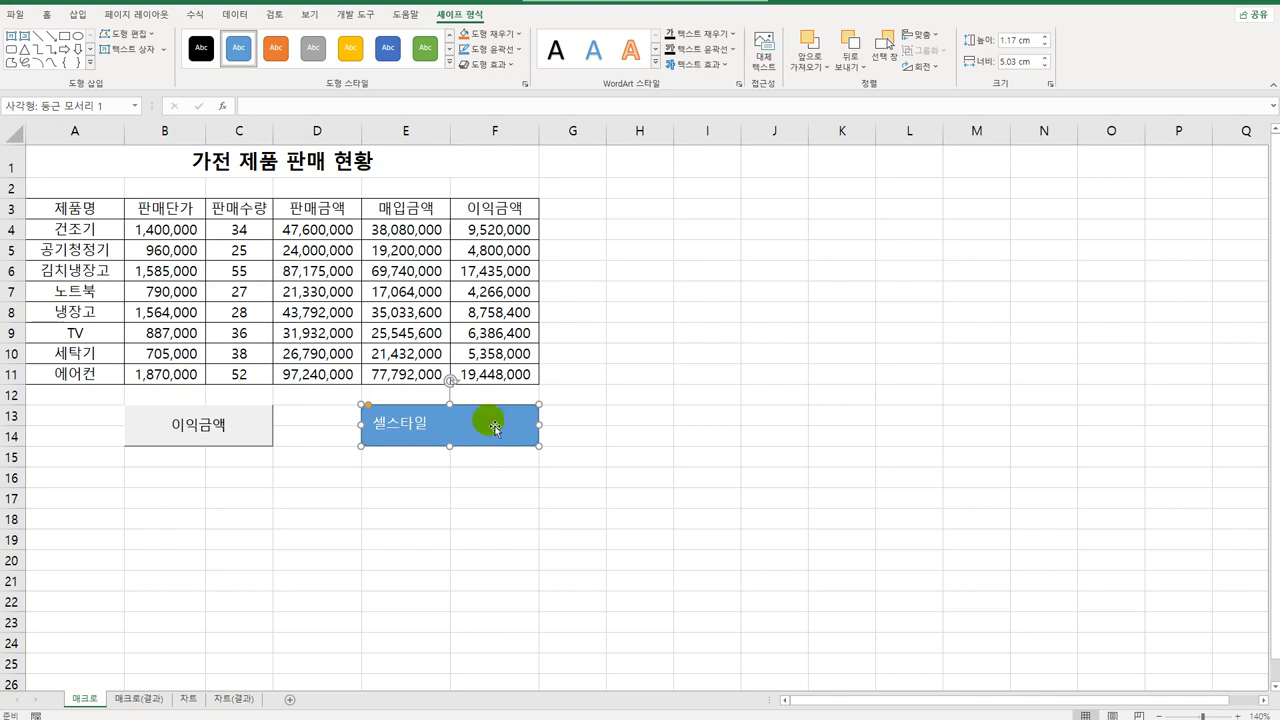
Assign a new macro named 셀스타일 to the rounded rectangle and start recording it in the current workbook
right_click(494, 421)
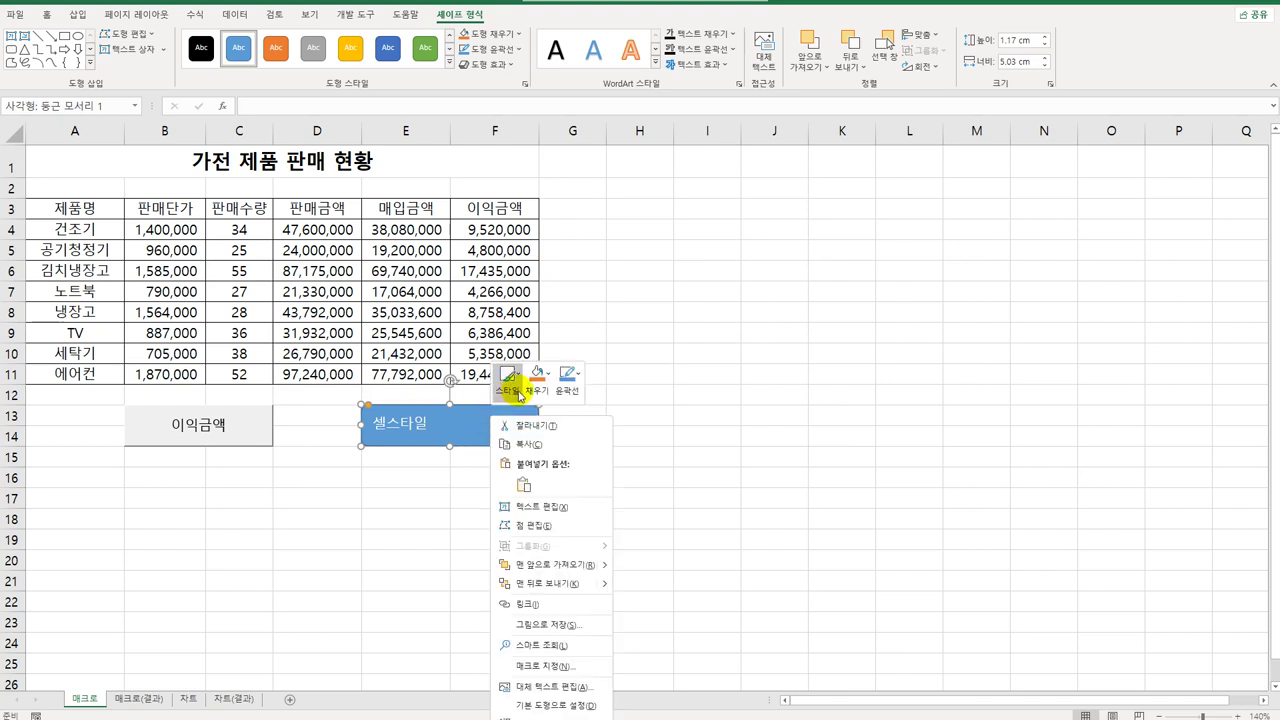
click(586, 662)
drag(586, 528, 763, 209)
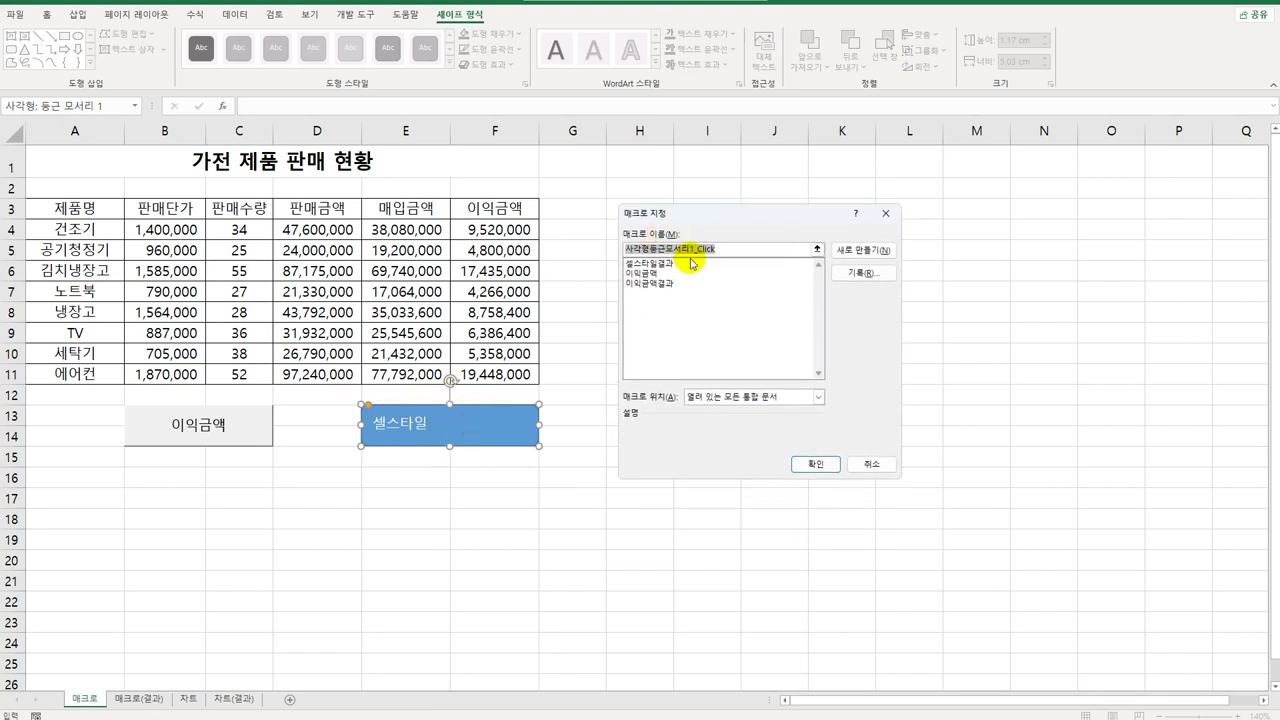
text(셀스타일)
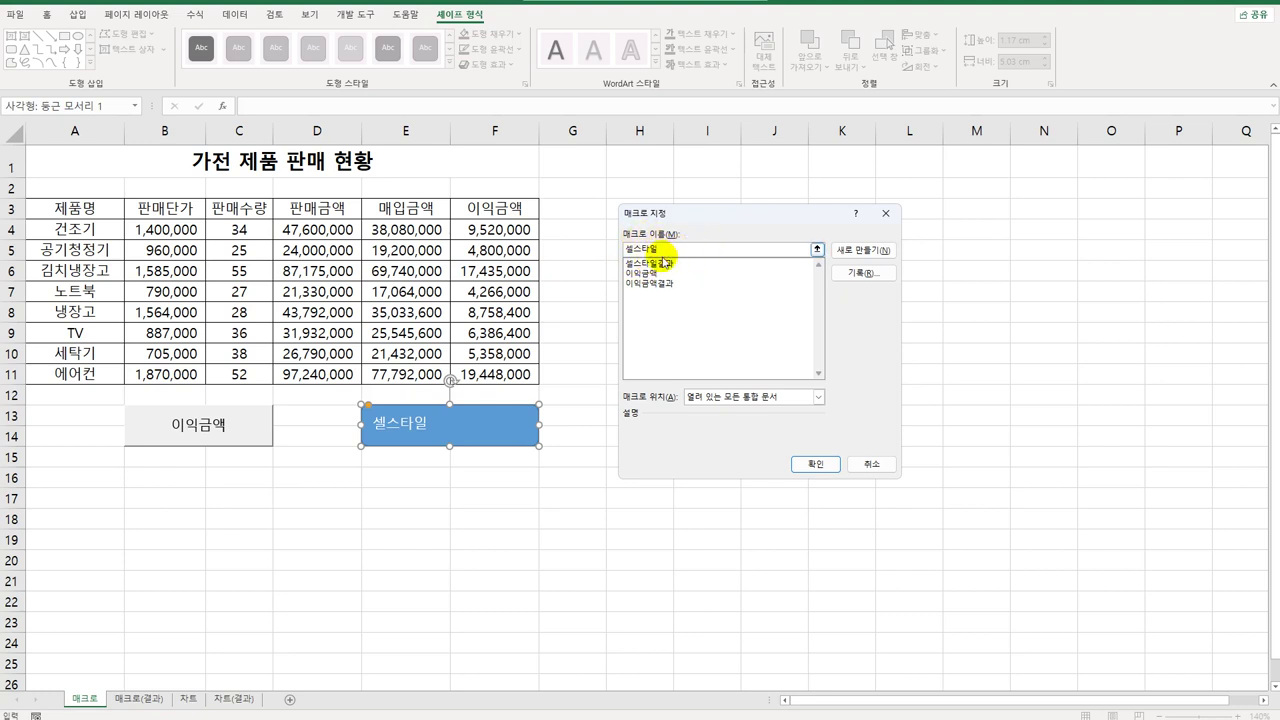
click(878, 273)
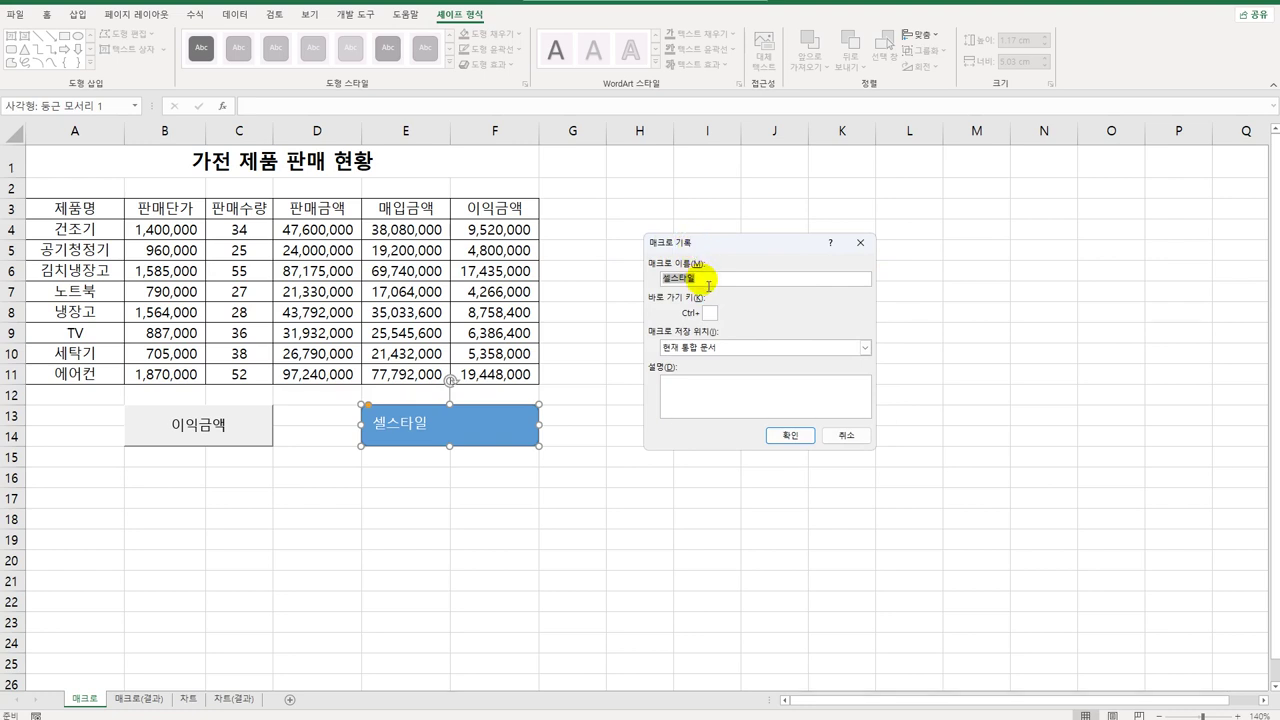
click(811, 435)
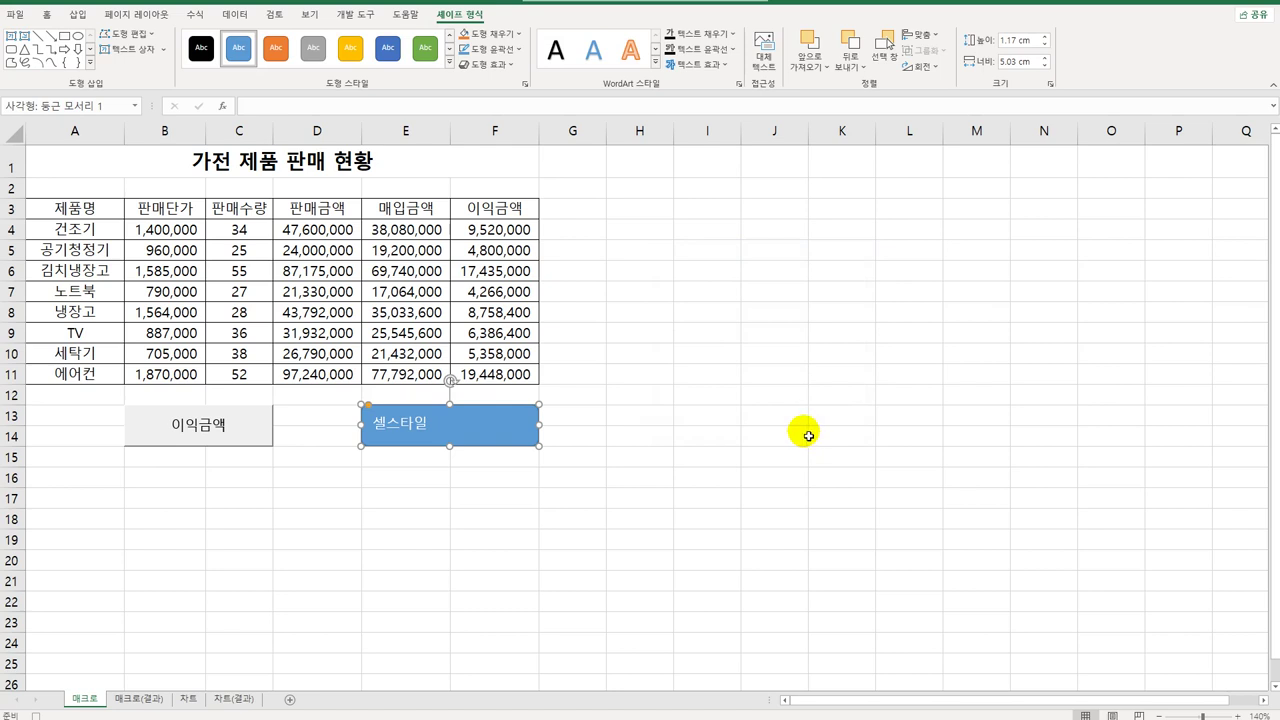
Apply the 강조색1 cell style to the header cells A3:F3, select F3 and stop recording the macro
click(120, 211)
drag(145, 211, 469, 219)
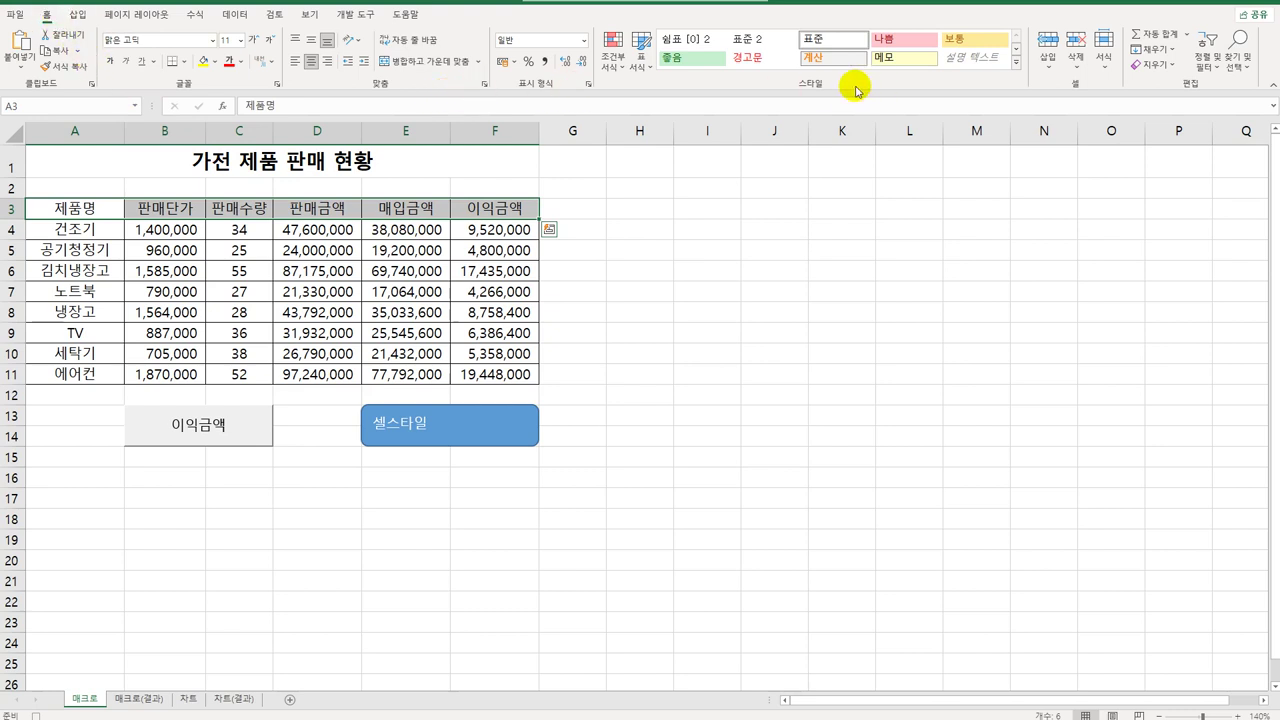
click(1016, 61)
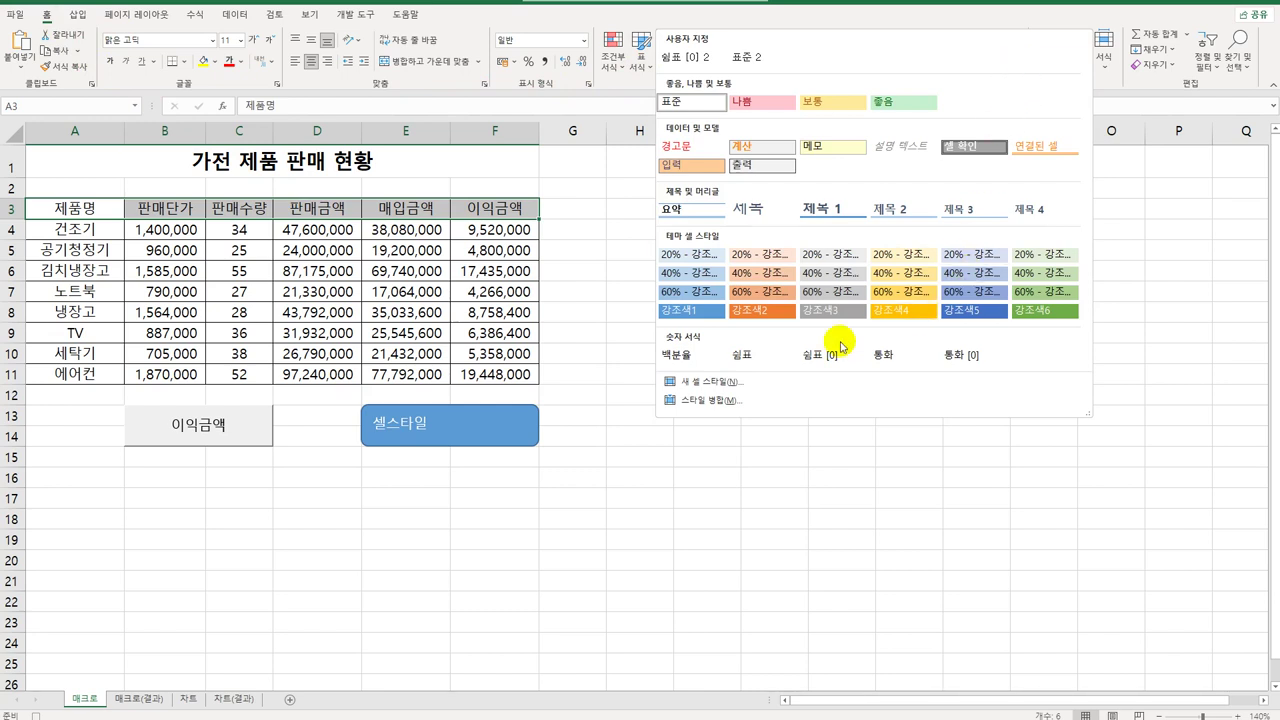
click(693, 312)
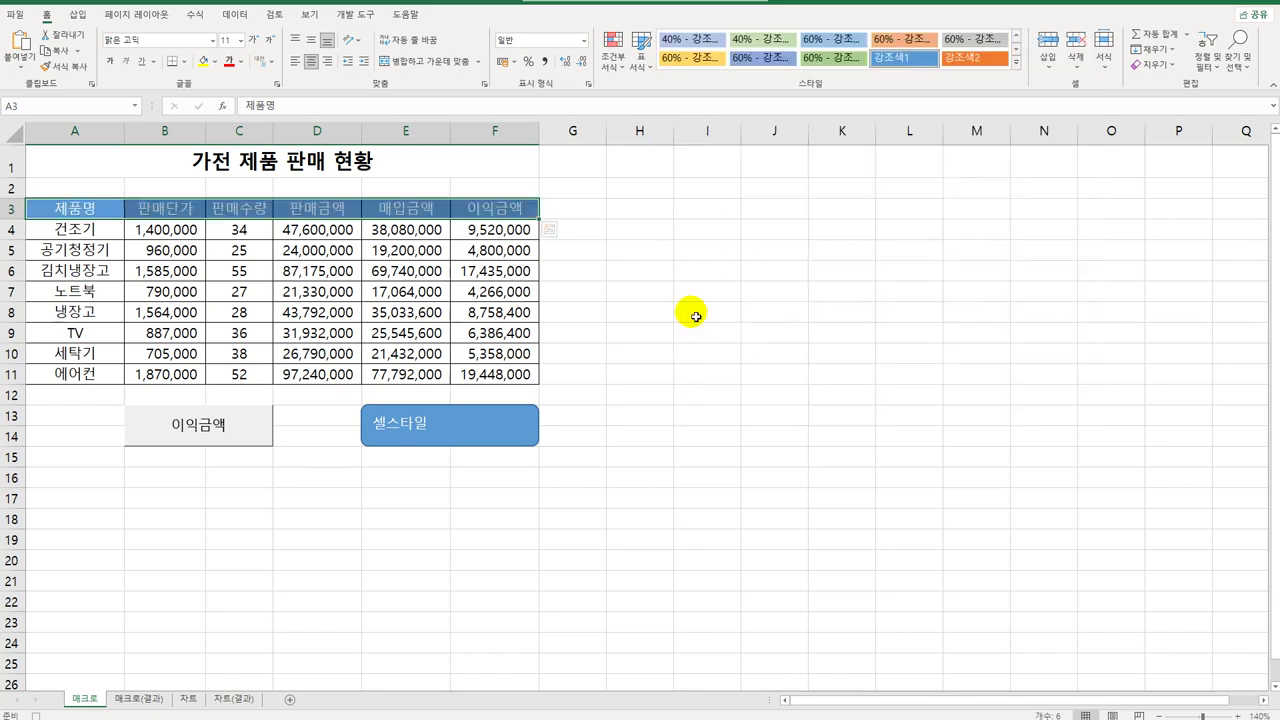
click(489, 211)
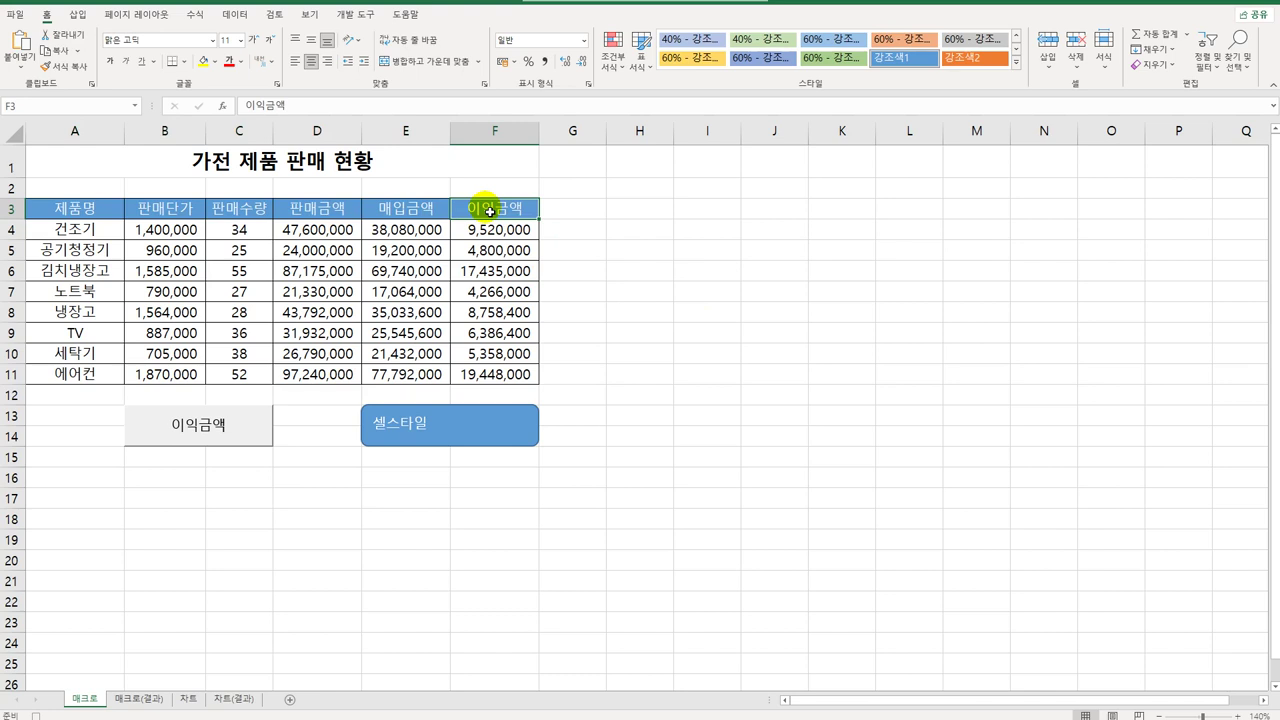
click(355, 14)
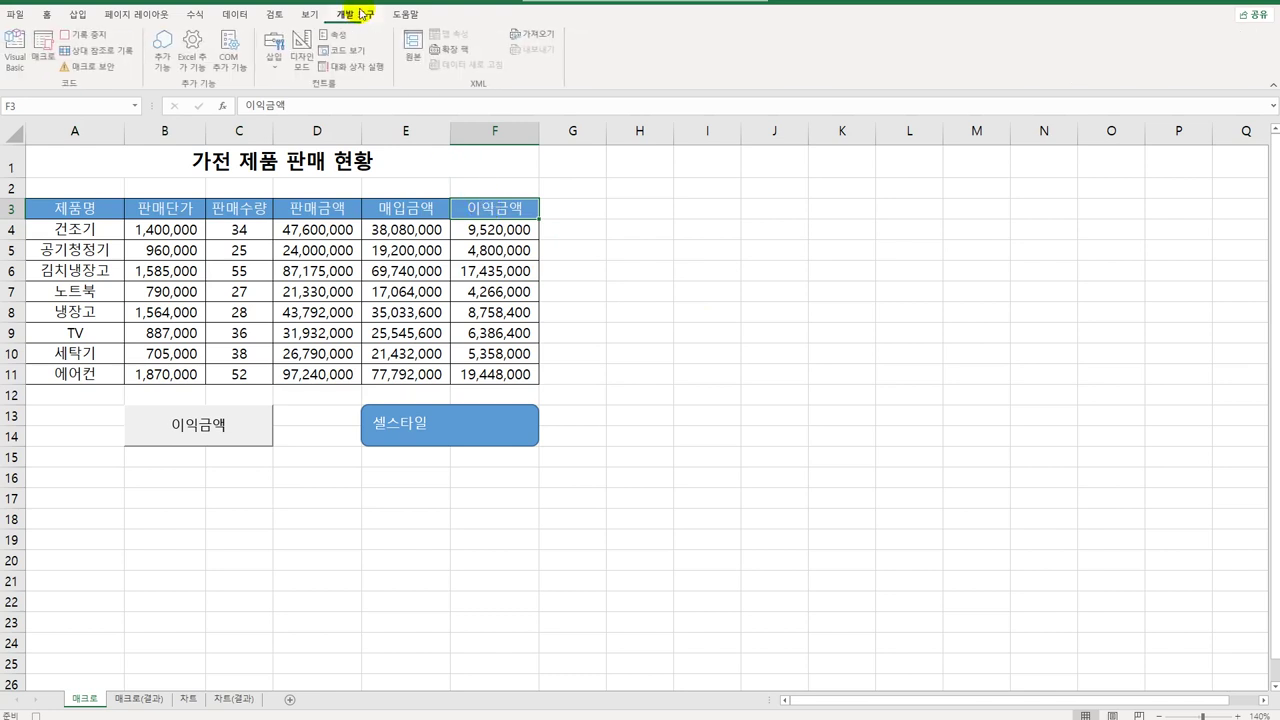
click(79, 41)
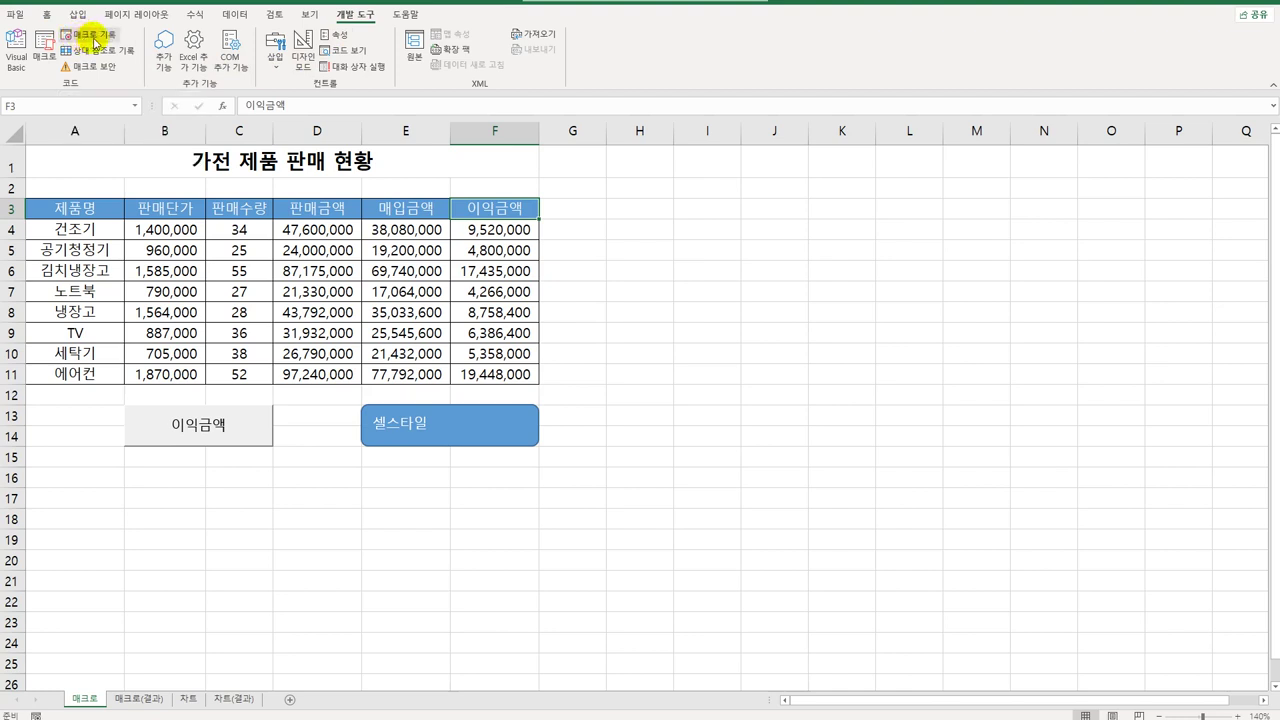
click(720, 464)
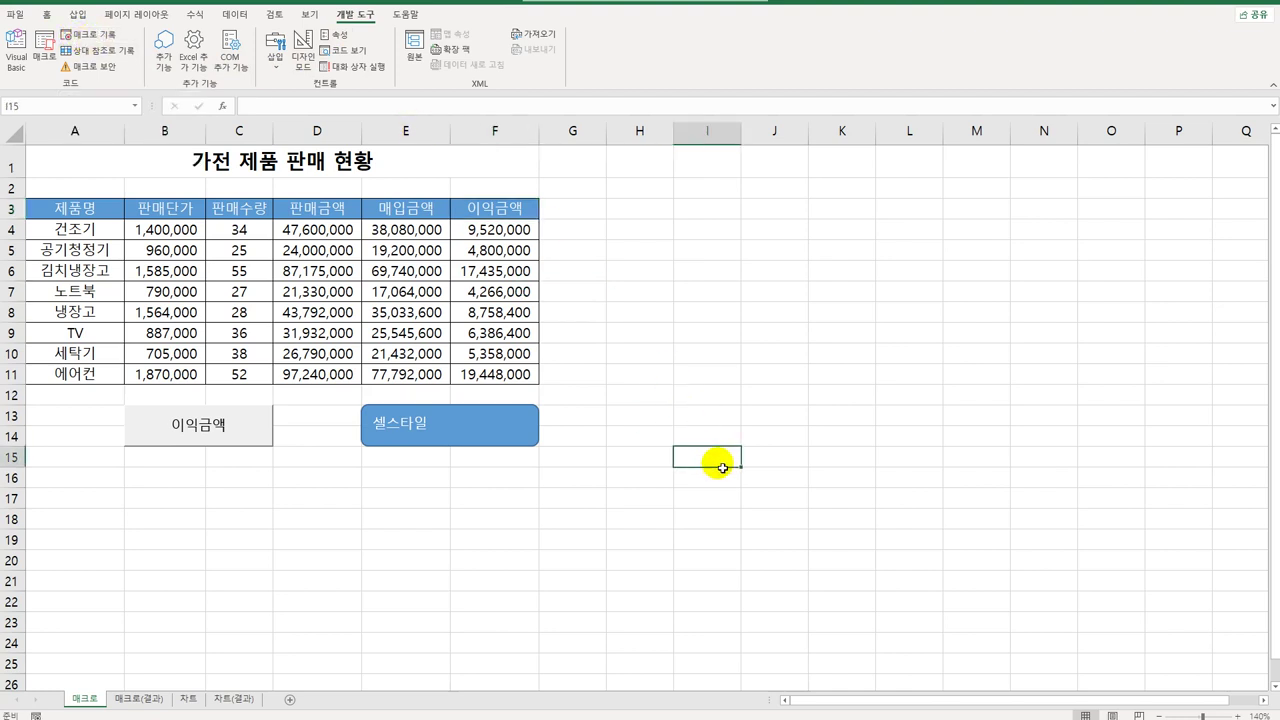
Apply the 강조색2 cell style to A3:F3 and run the macro with the 셀스타일 shape to test it
drag(100, 210, 530, 217)
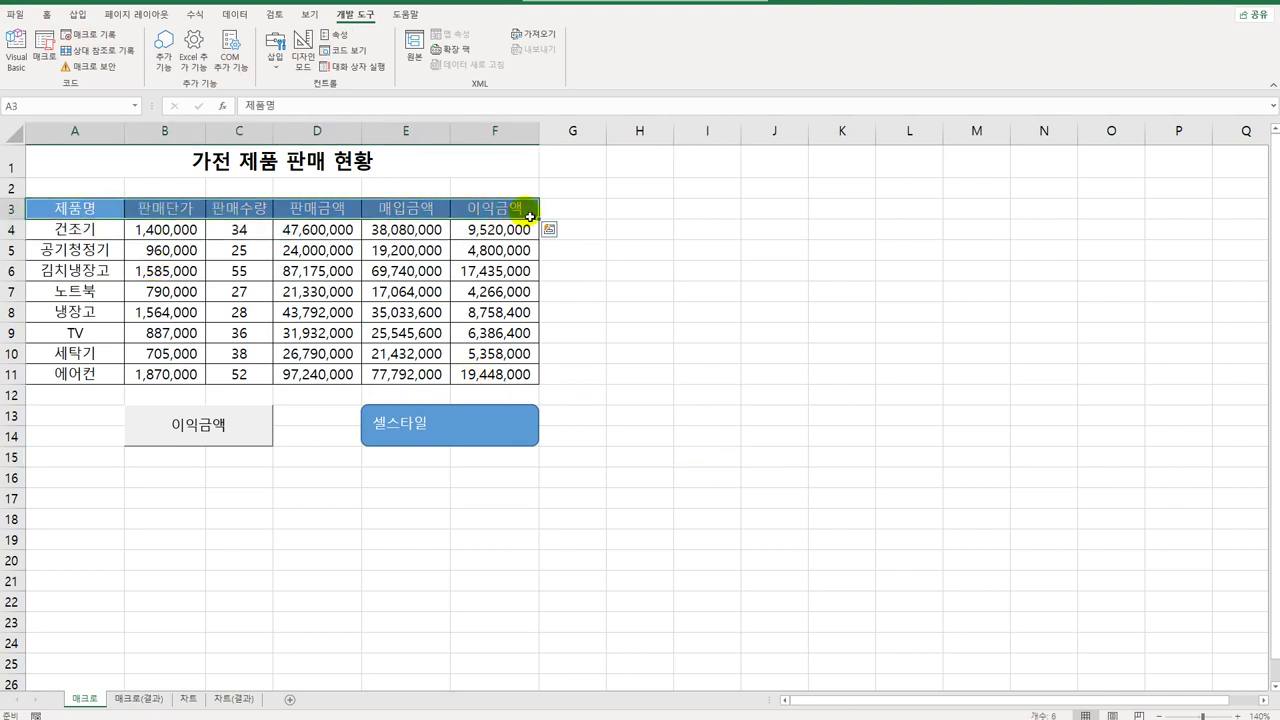
click(55, 17)
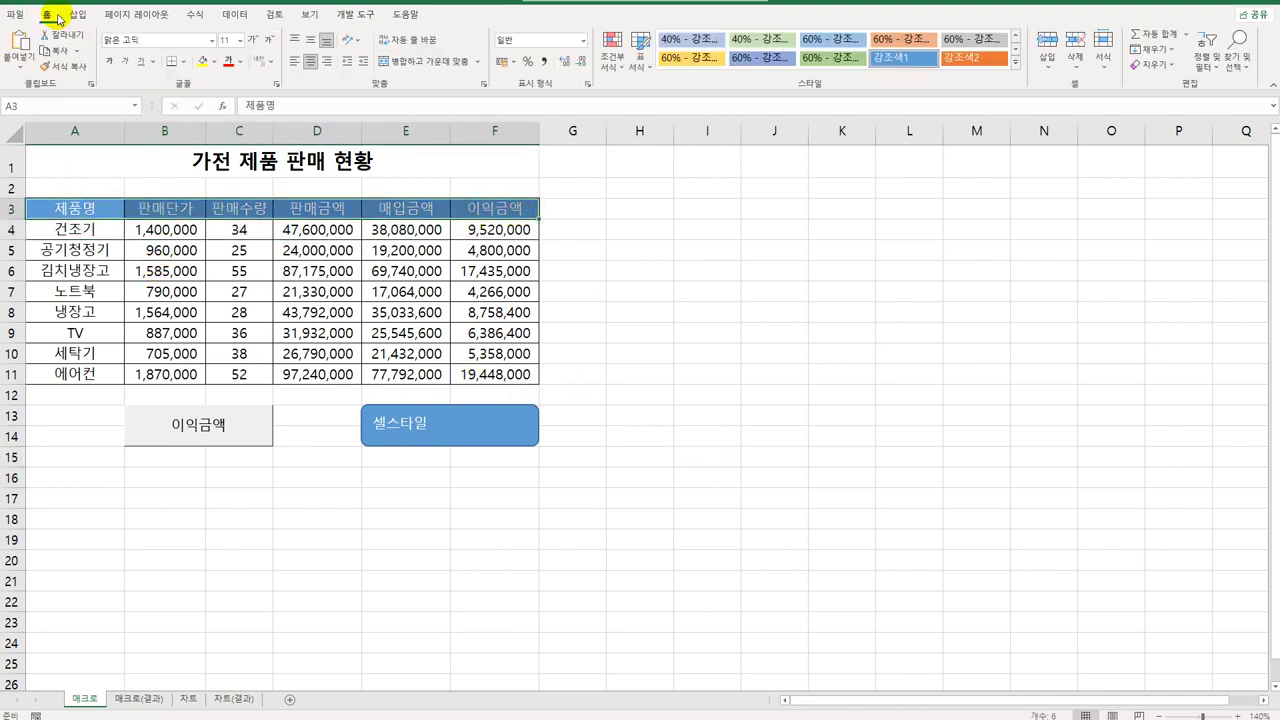
click(962, 63)
click(773, 434)
click(408, 424)
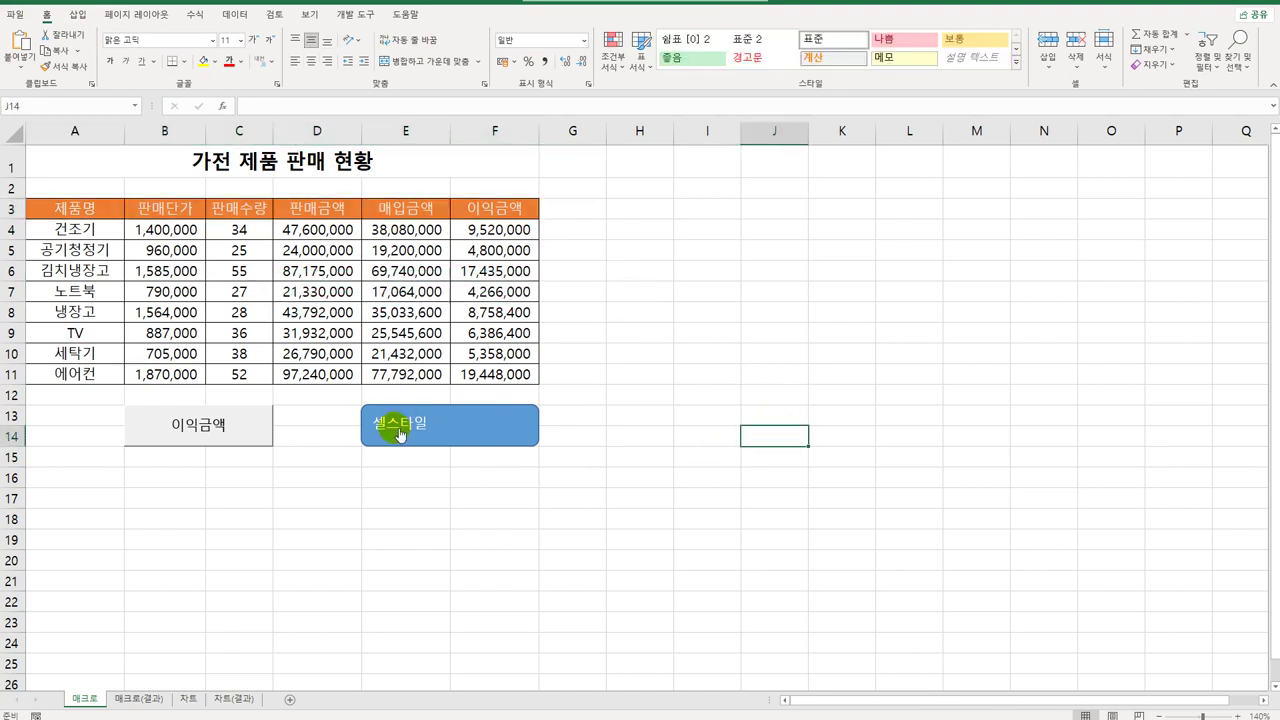
click(441, 441)
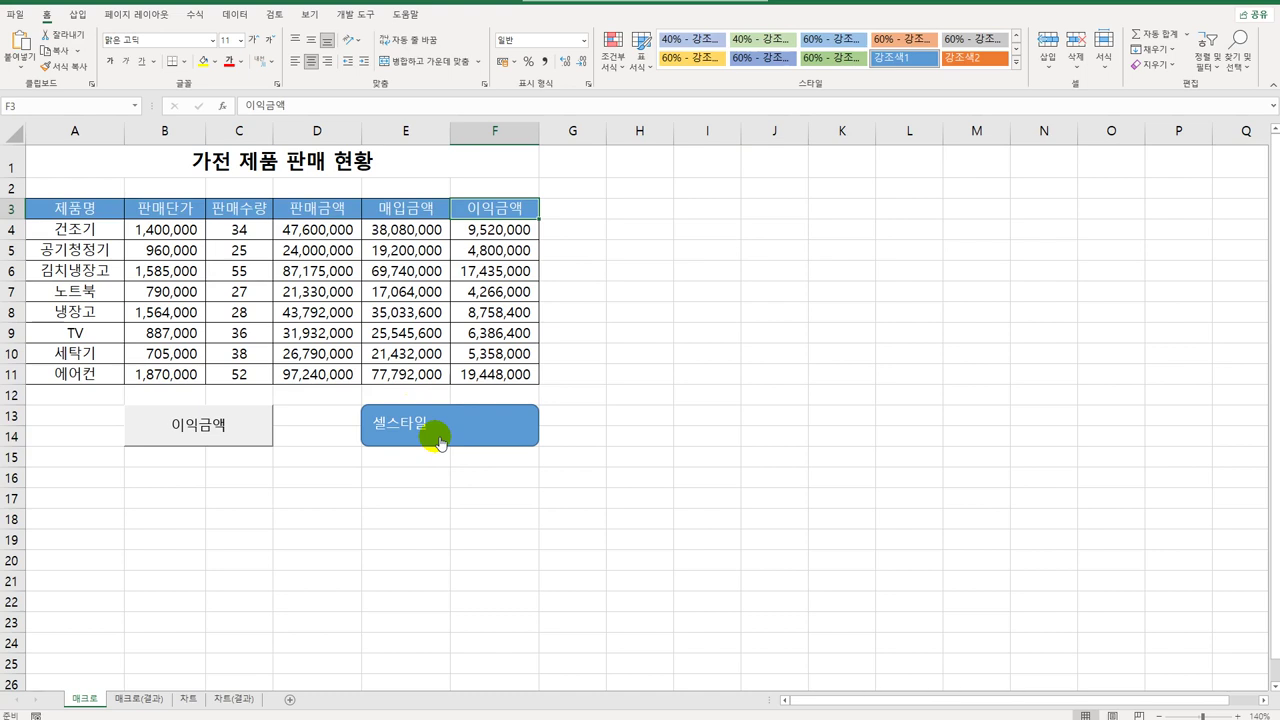
click(733, 426)
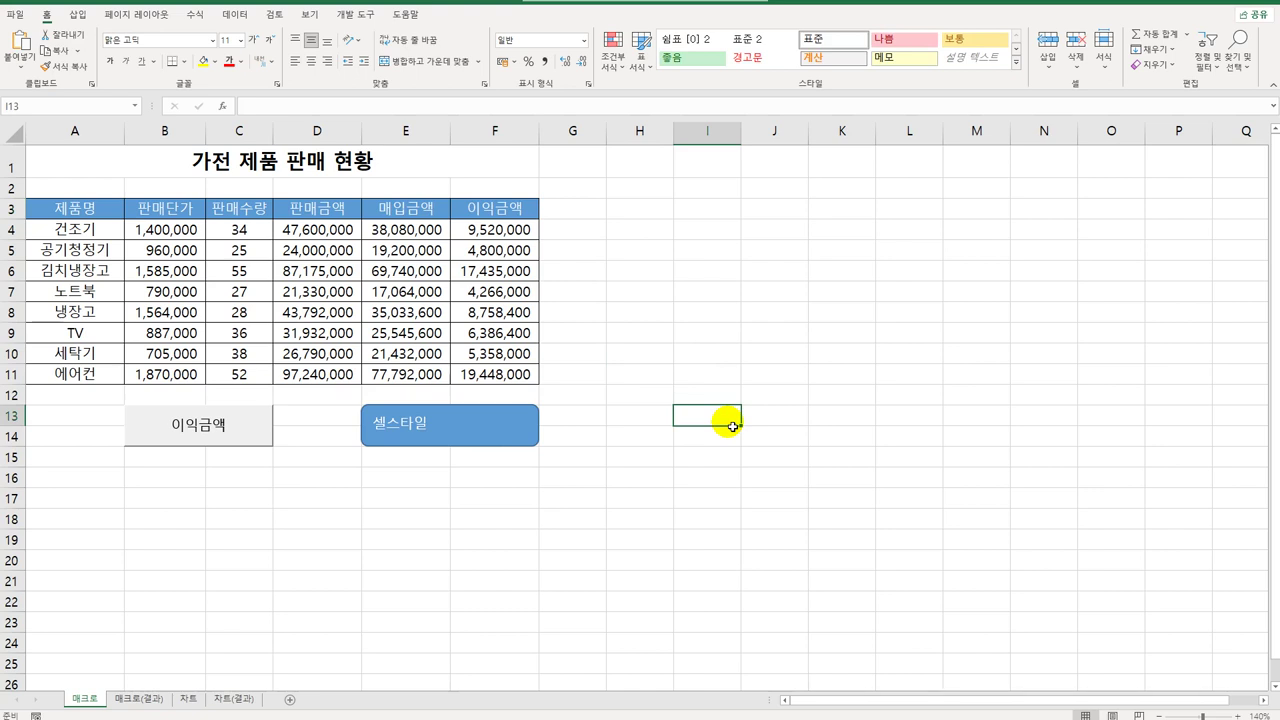
Open the 셀스타일 macro's code to review both recorded macros, close the editor, and check the macro list's management options
click(350, 14)
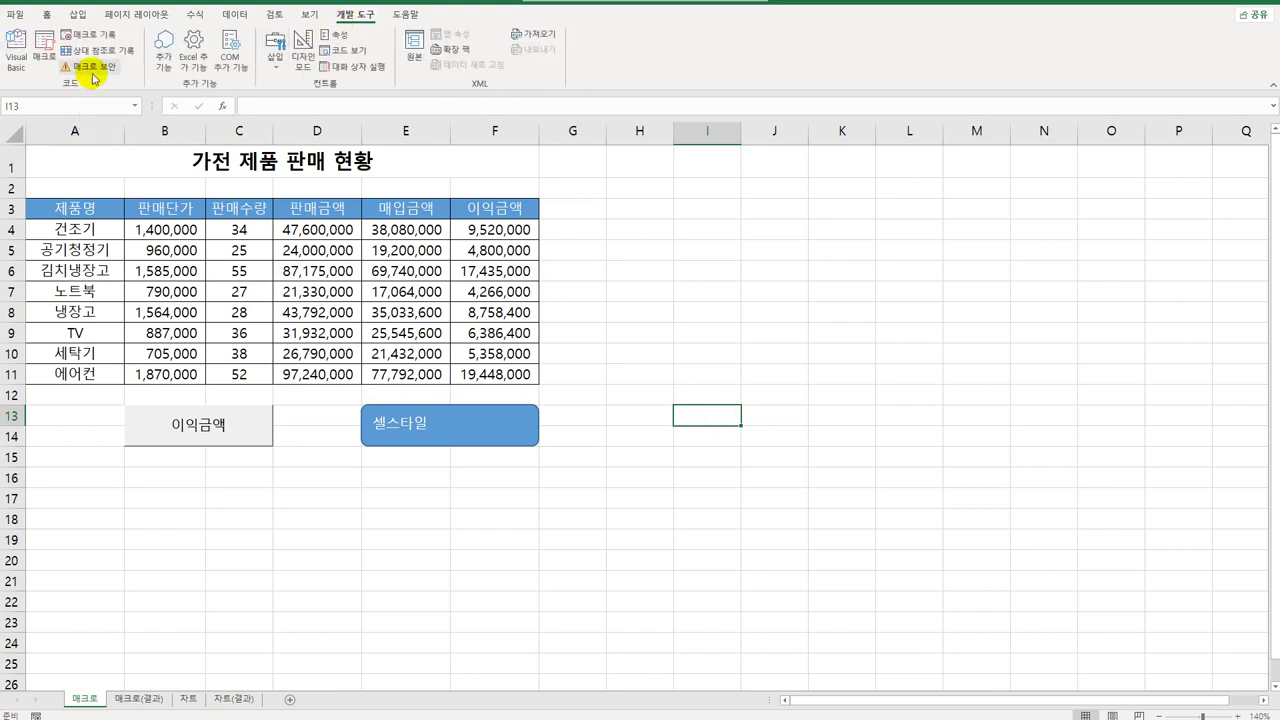
click(45, 50)
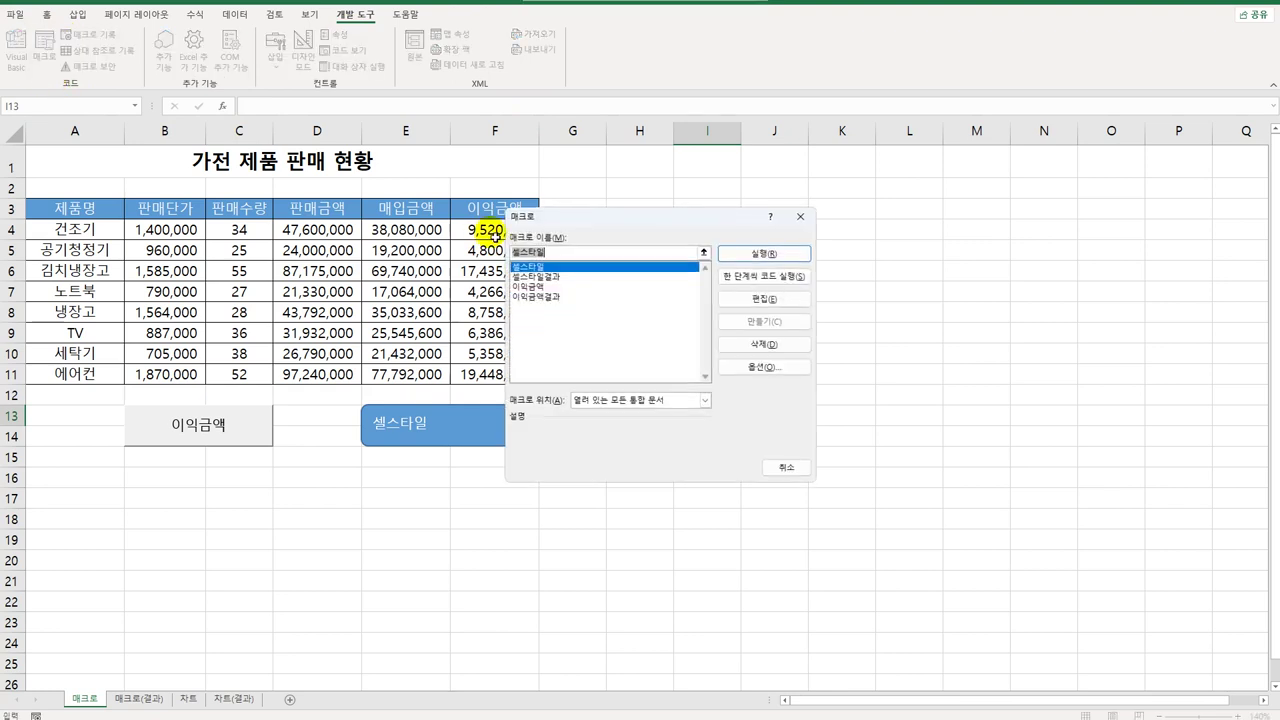
drag(600, 218, 690, 201)
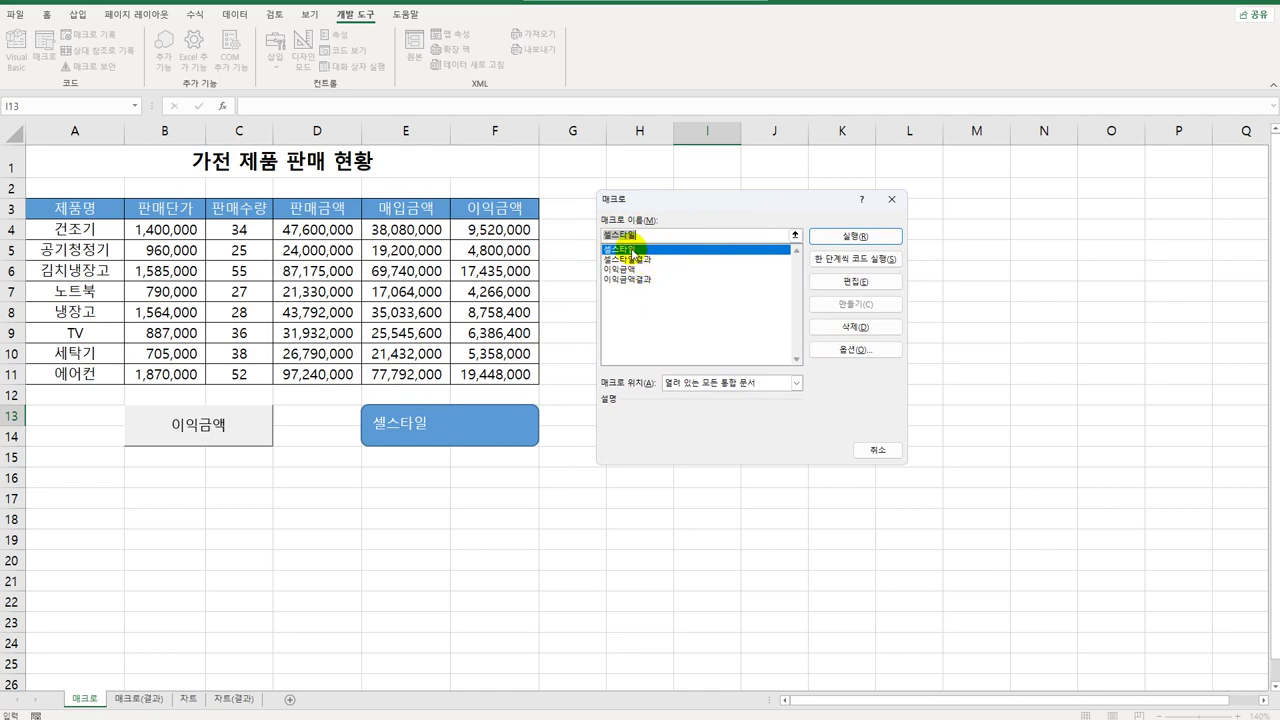
click(857, 285)
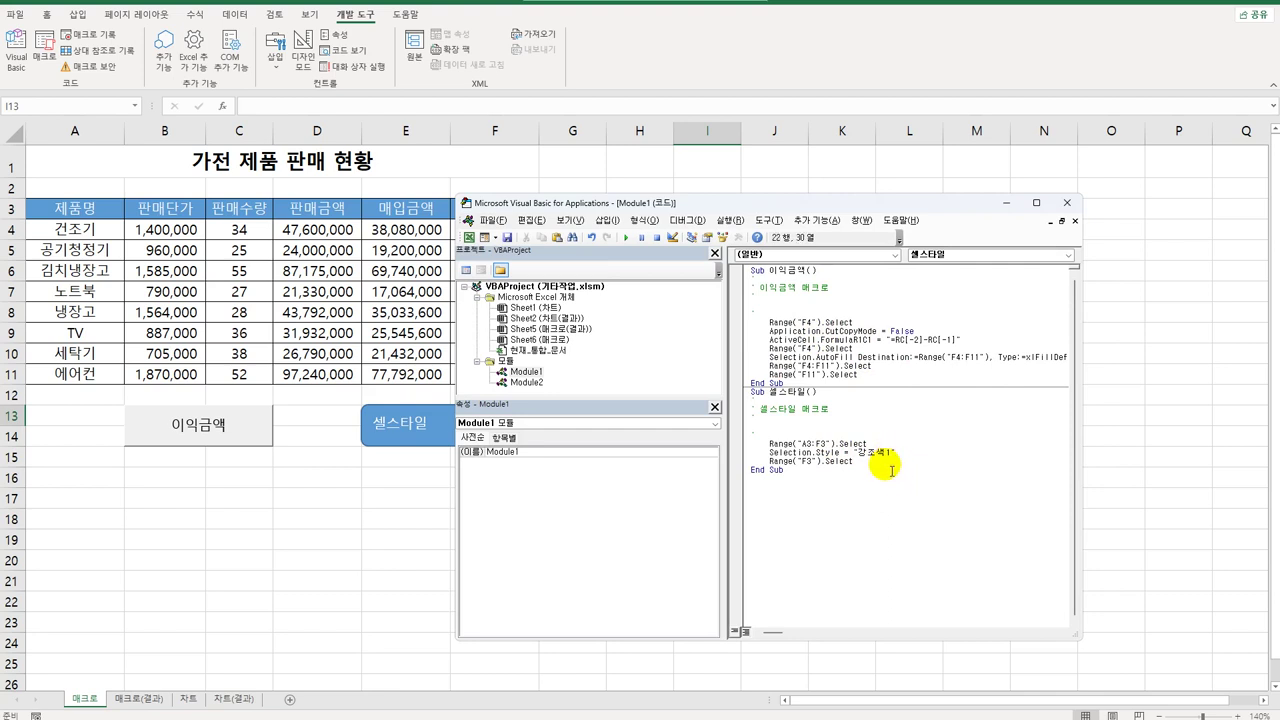
click(893, 458)
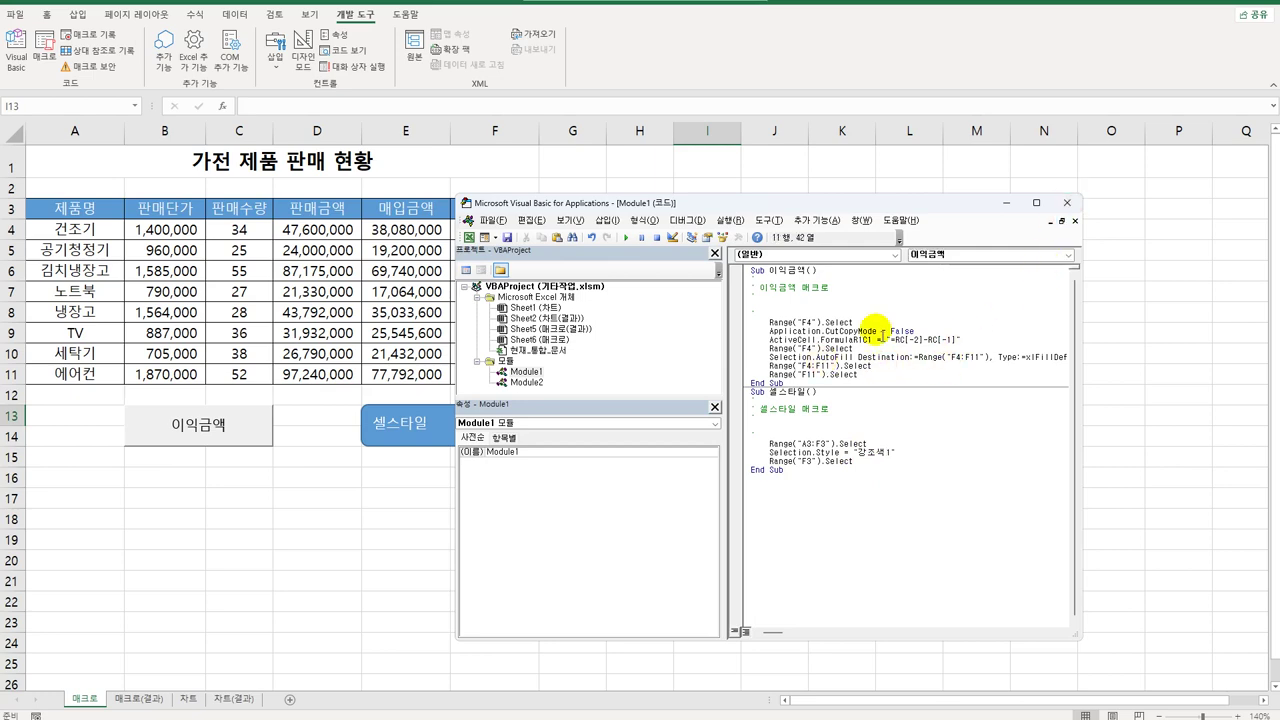
click(1067, 202)
click(898, 394)
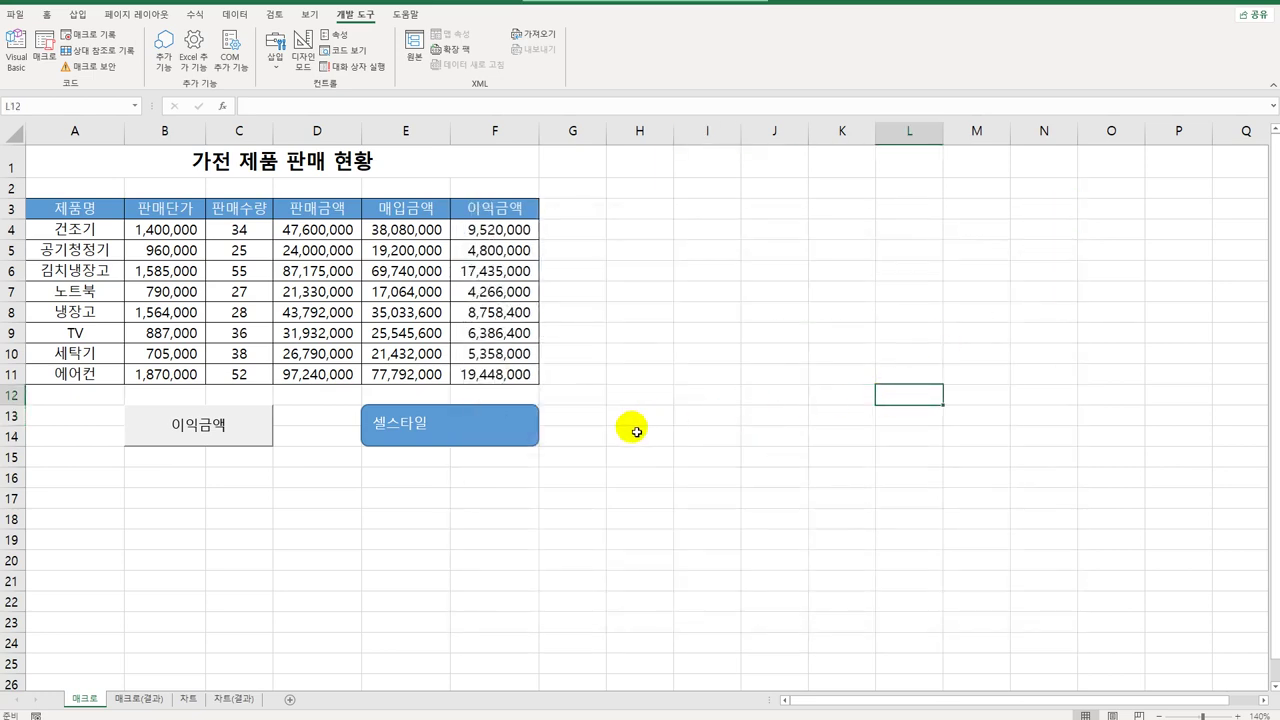
click(44, 50)
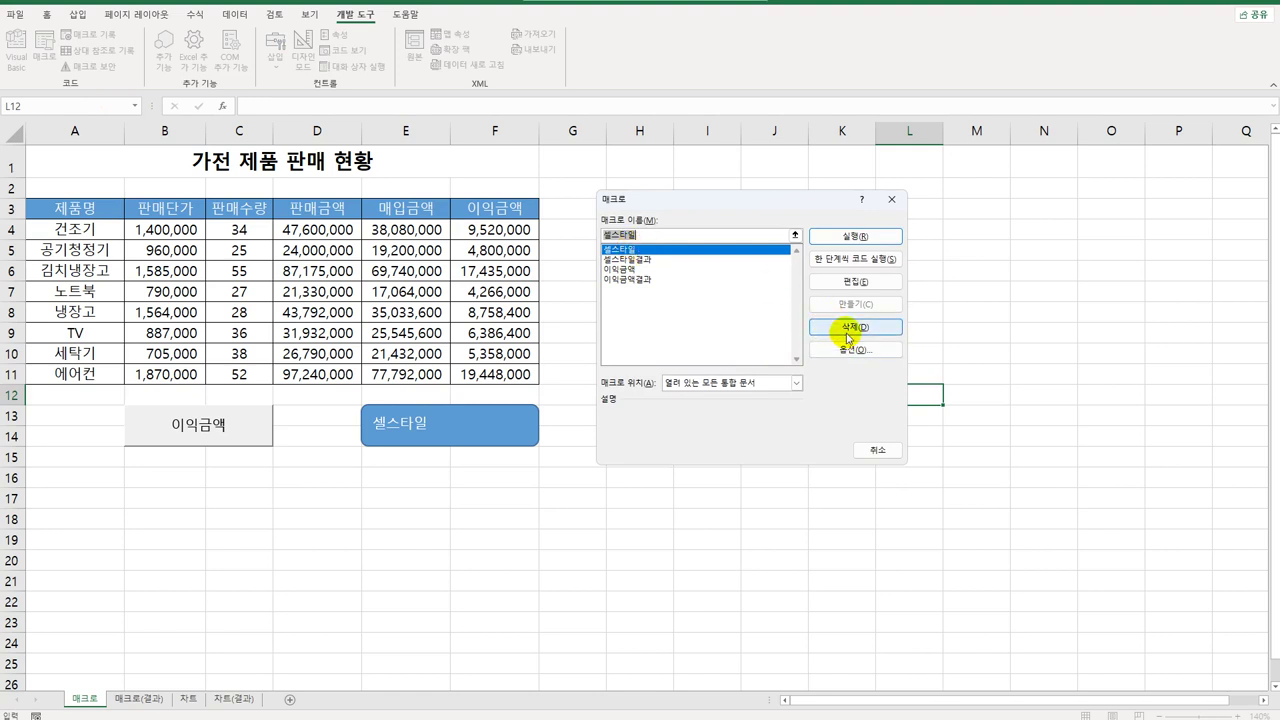
click(891, 199)
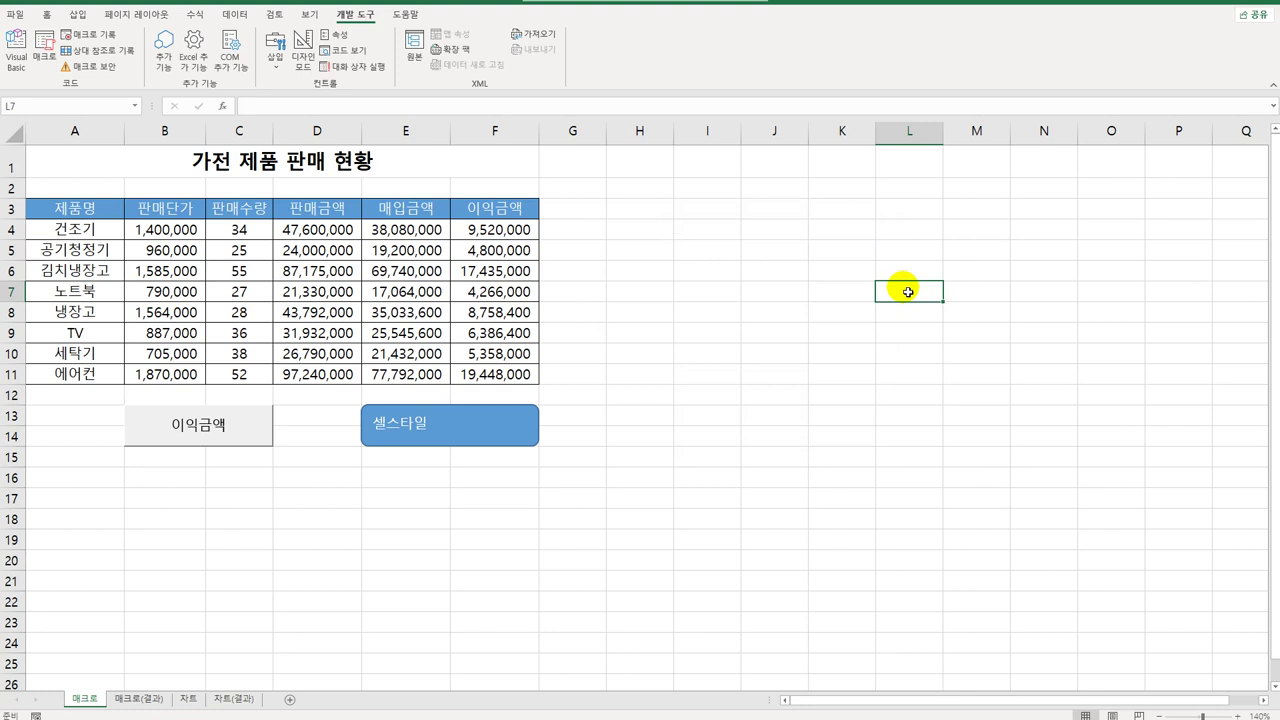
Compare the 매크로 sheet with the finished example on the 매크로(결과) sheet
click(140, 699)
click(90, 698)
click(140, 698)
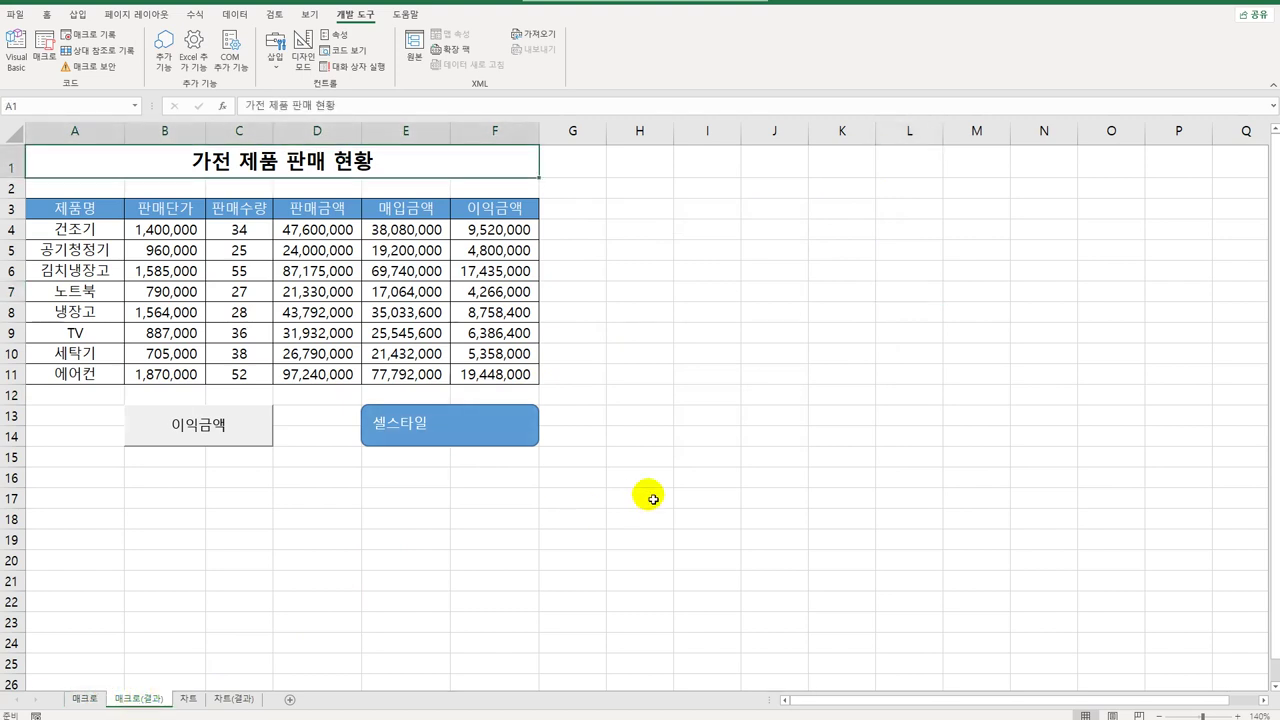
click(670, 496)
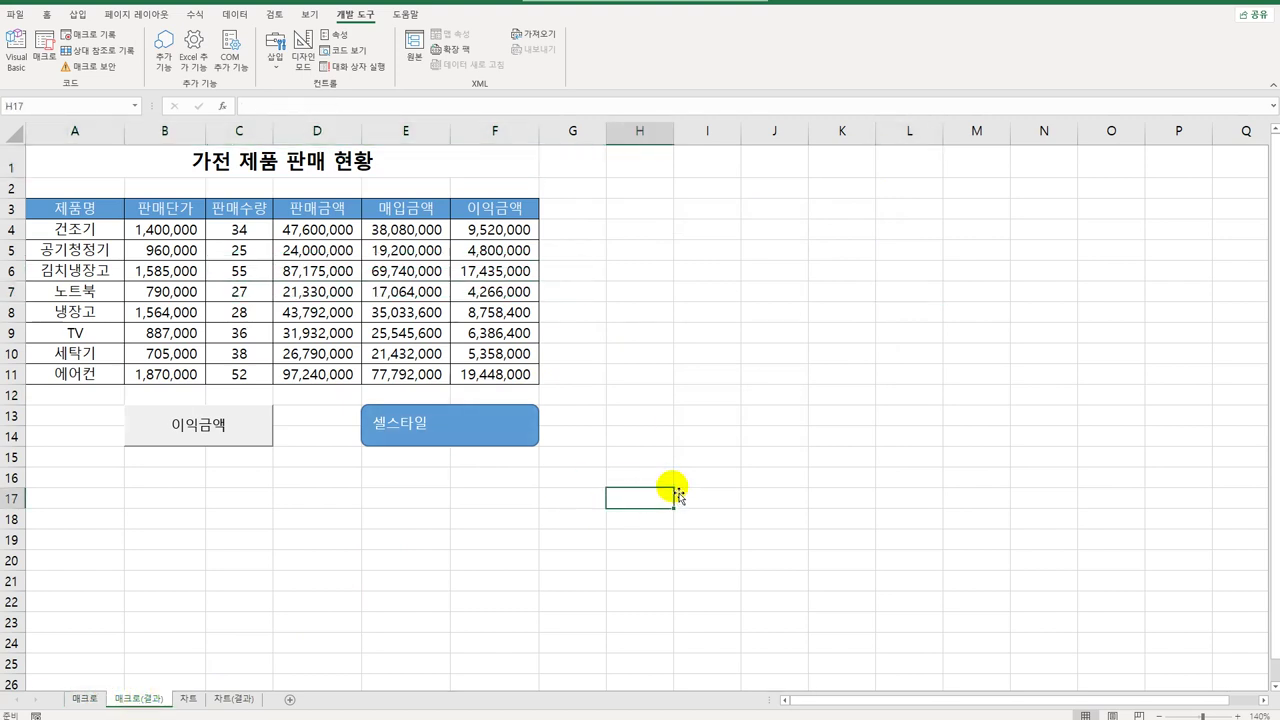